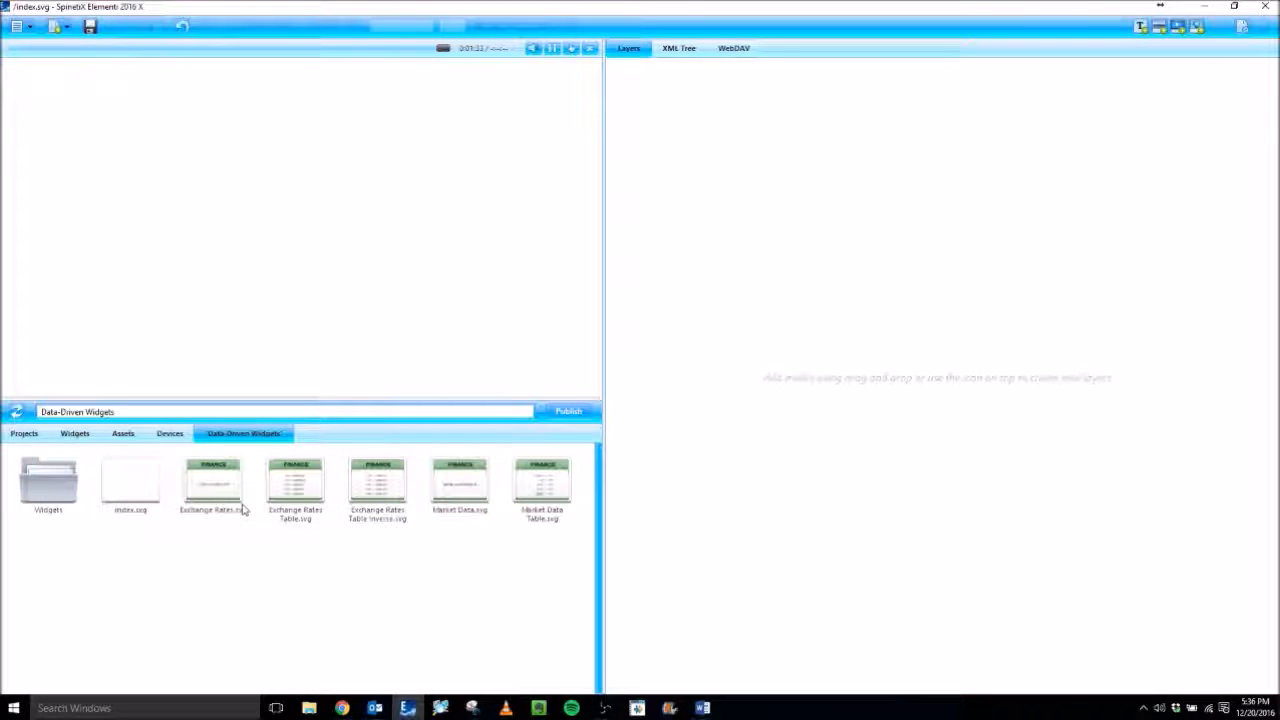
# - Add Exchange Rates.svg as a layer of the empty index.svg and fit it to the screen
pyautogui.moveTo(232, 490); pyautogui.dragTo(752, 292)
pyautogui.click(349, 234)
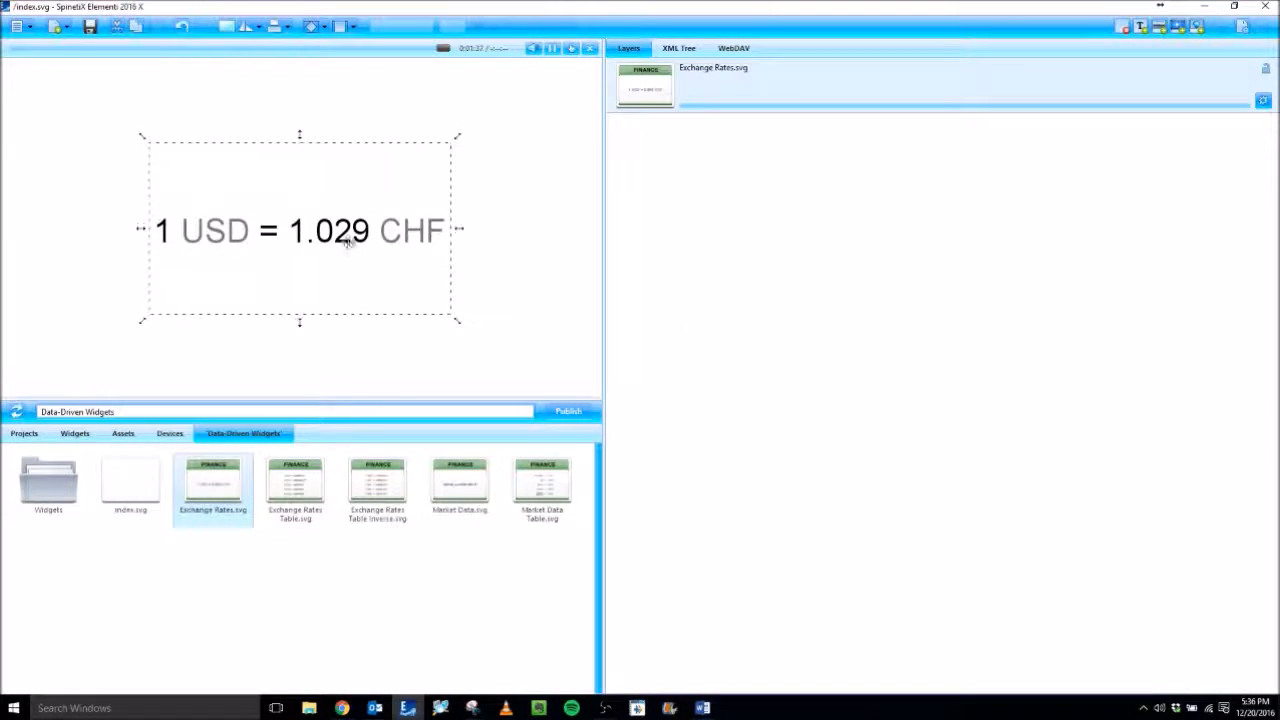
pyautogui.moveTo(349, 234); pyautogui.dragTo(339, 228)
pyautogui.rightClick(339, 238)
pyautogui.click(362, 275)
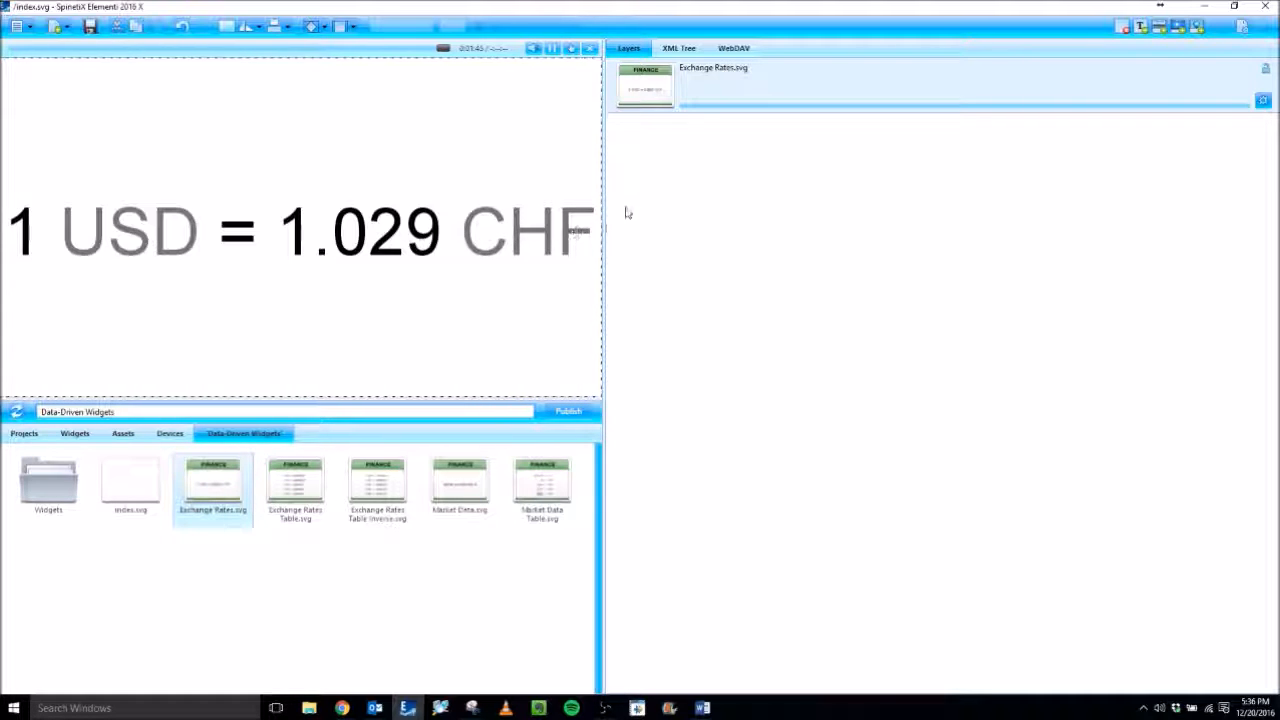
# - Open the data properties of the Exchange Rates layer and choose Yahoo! Finance as the channel
pyautogui.doubleClick(703, 82)
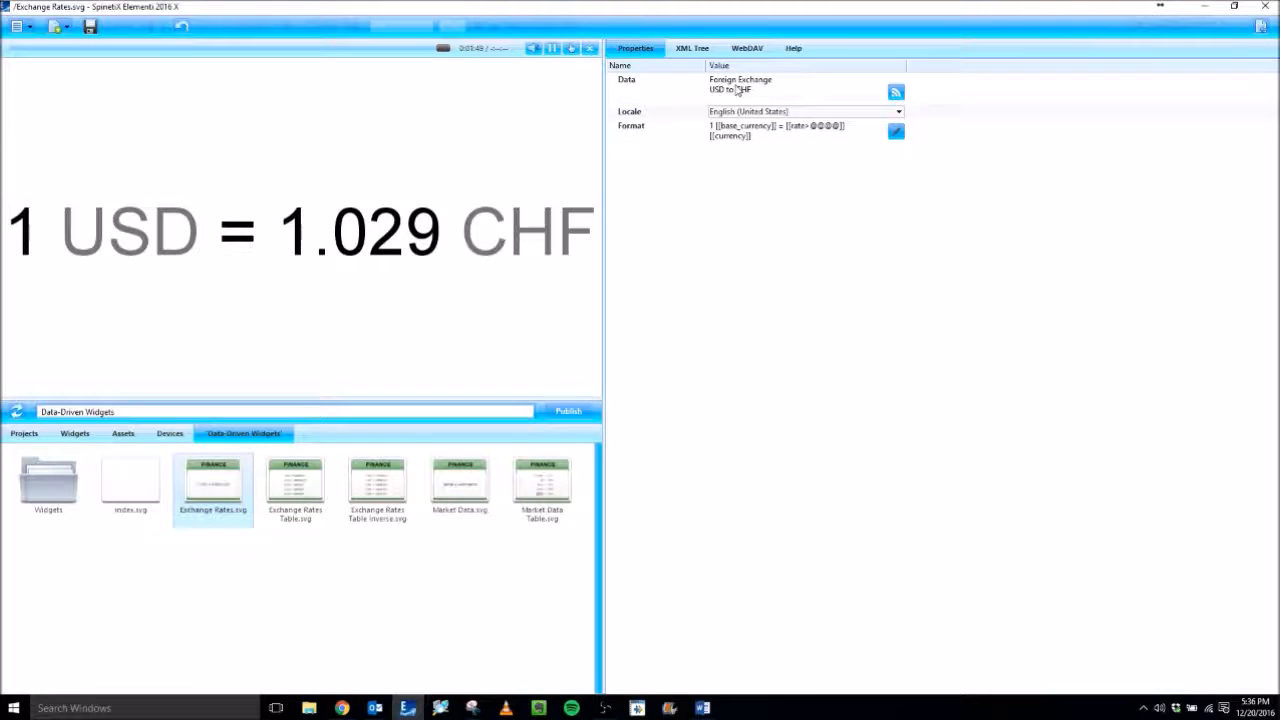
pyautogui.click(737, 89)
pyautogui.doubleClick(737, 82)
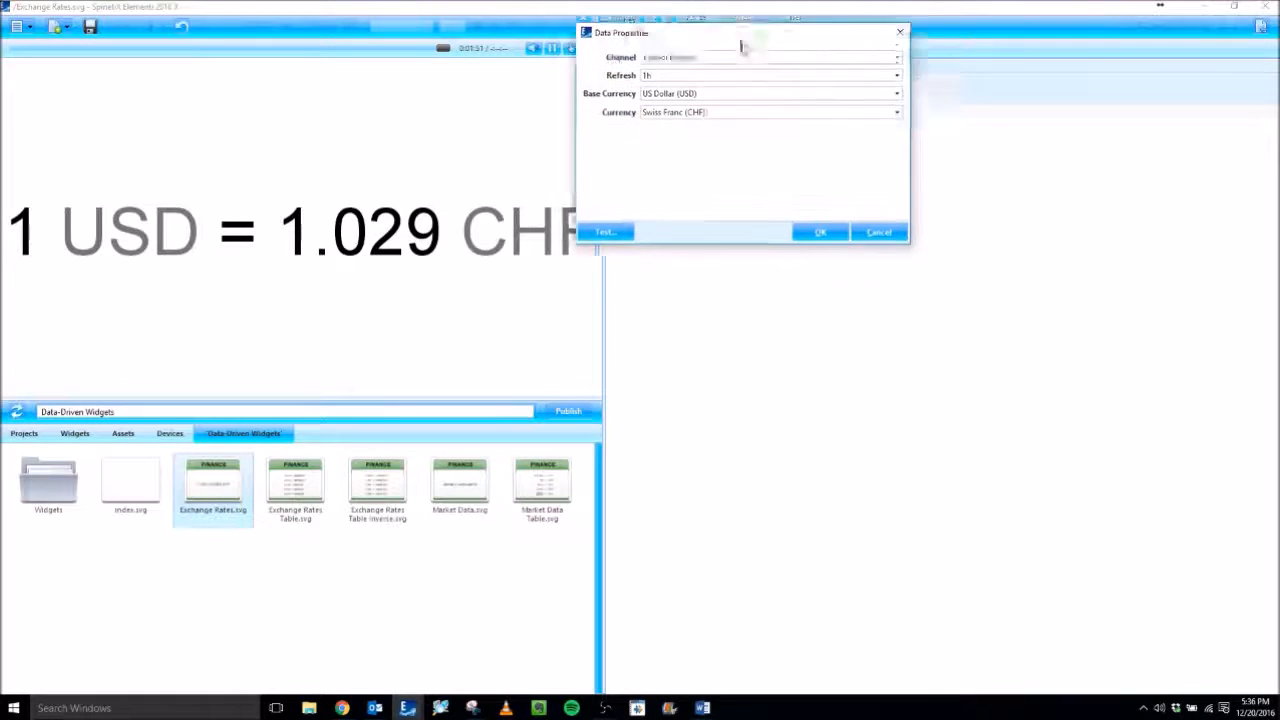
pyautogui.click(727, 98)
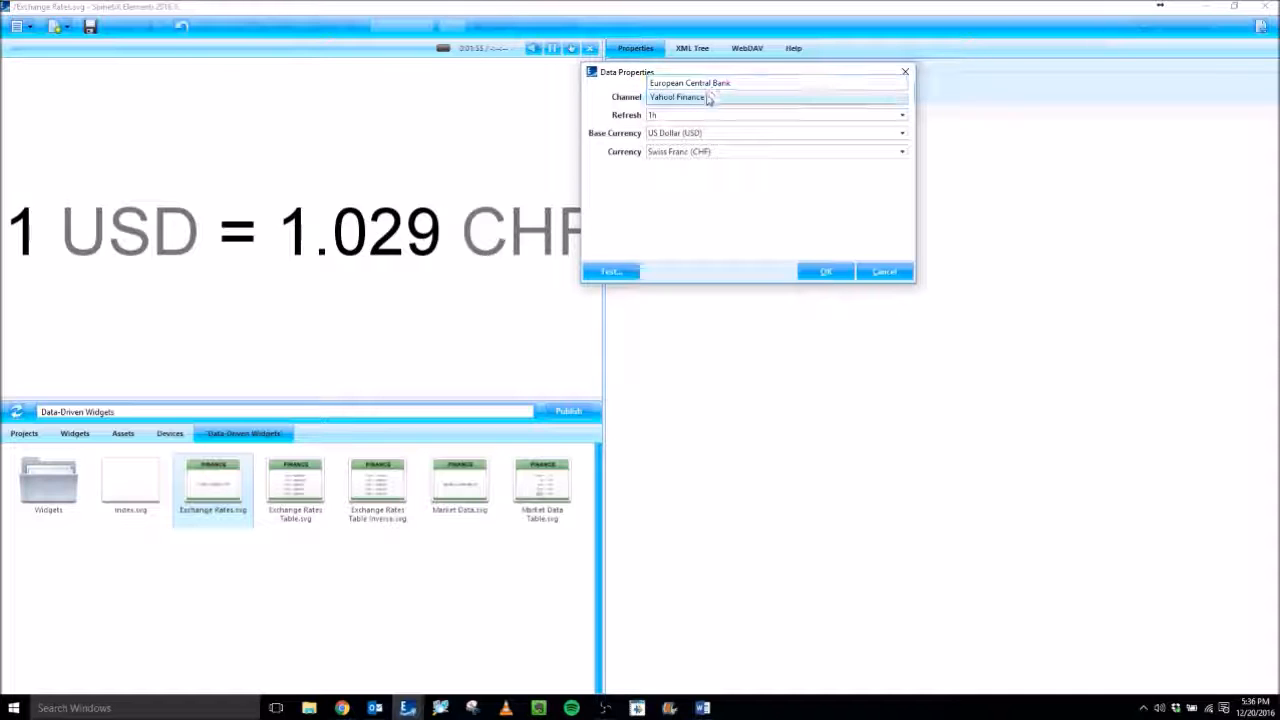
pyautogui.click(706, 96)
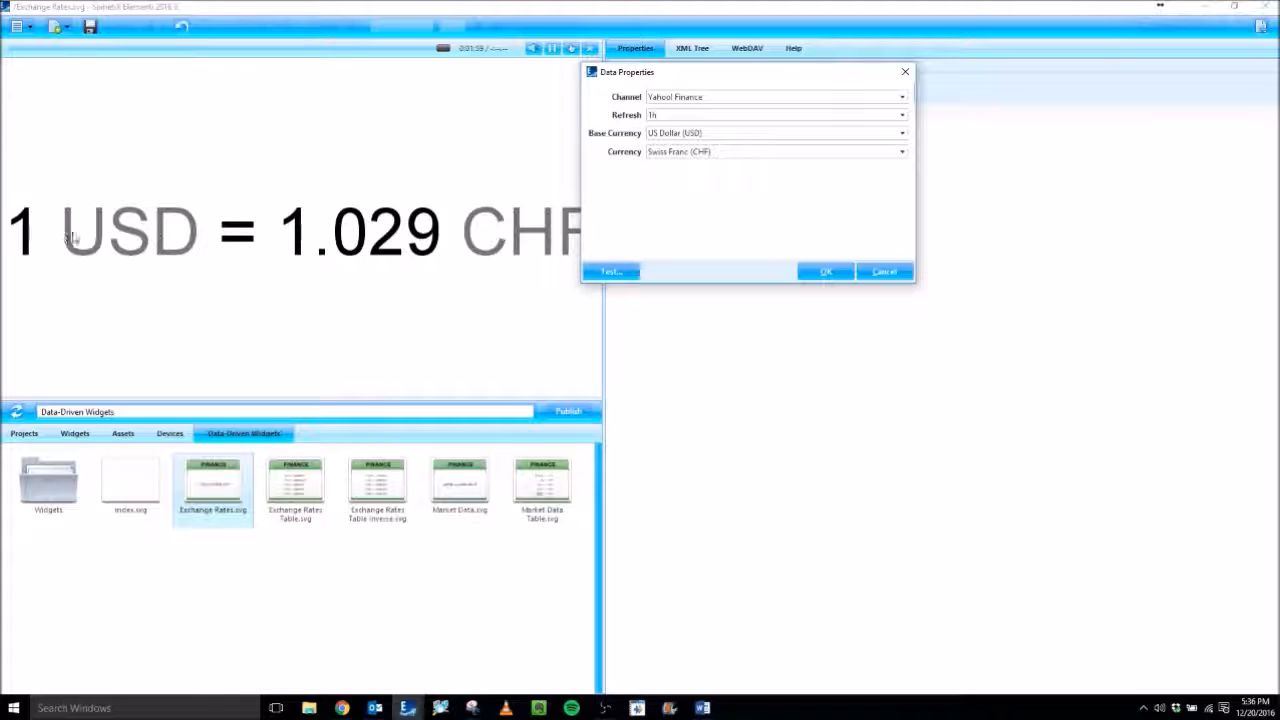
# - Set the exchange rate's target currency to Japanese Yen (JPY) and apply the data properties
pyautogui.click(712, 152)
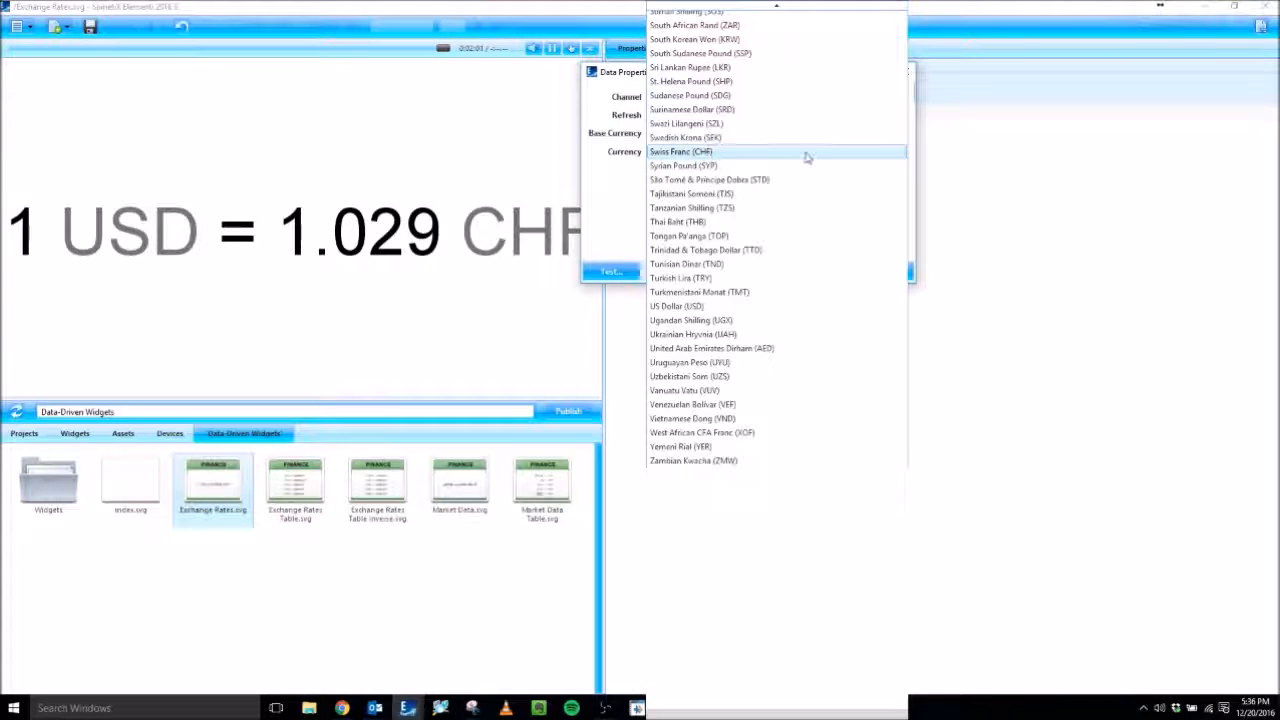
pyautogui.click(767, 152)
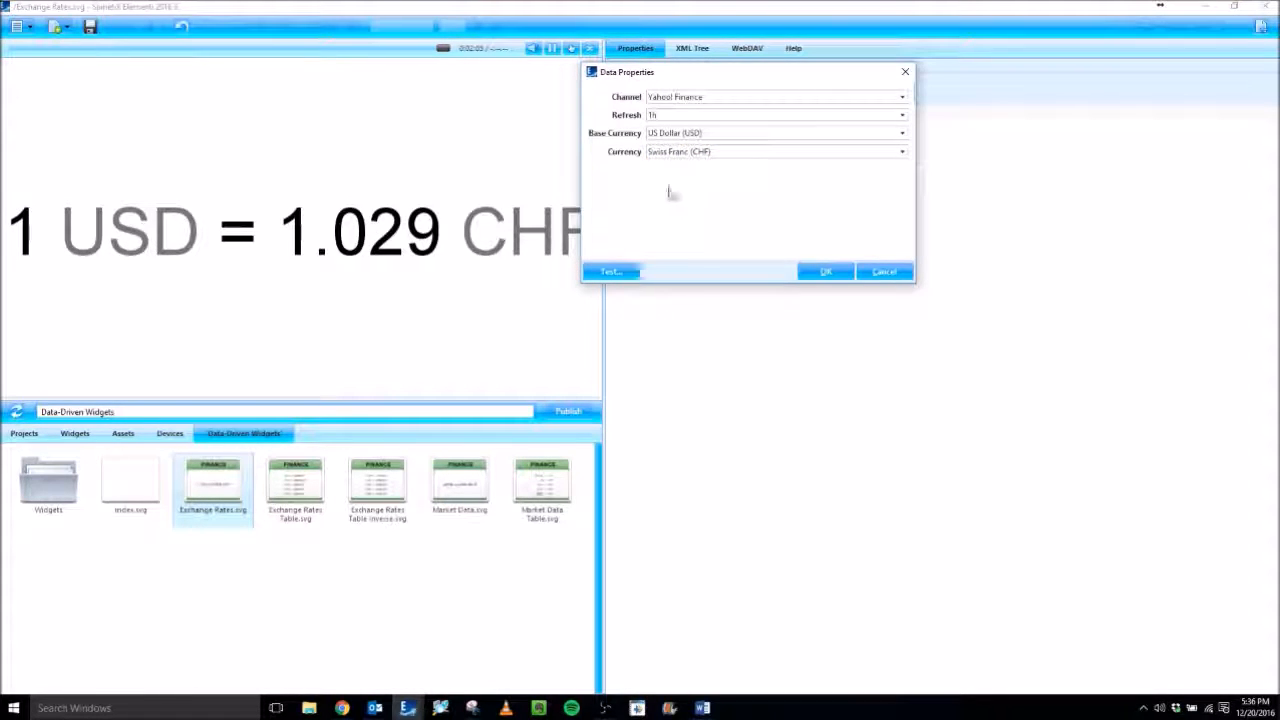
pyautogui.click(694, 155)
pyautogui.scroll(3, 730, 200)
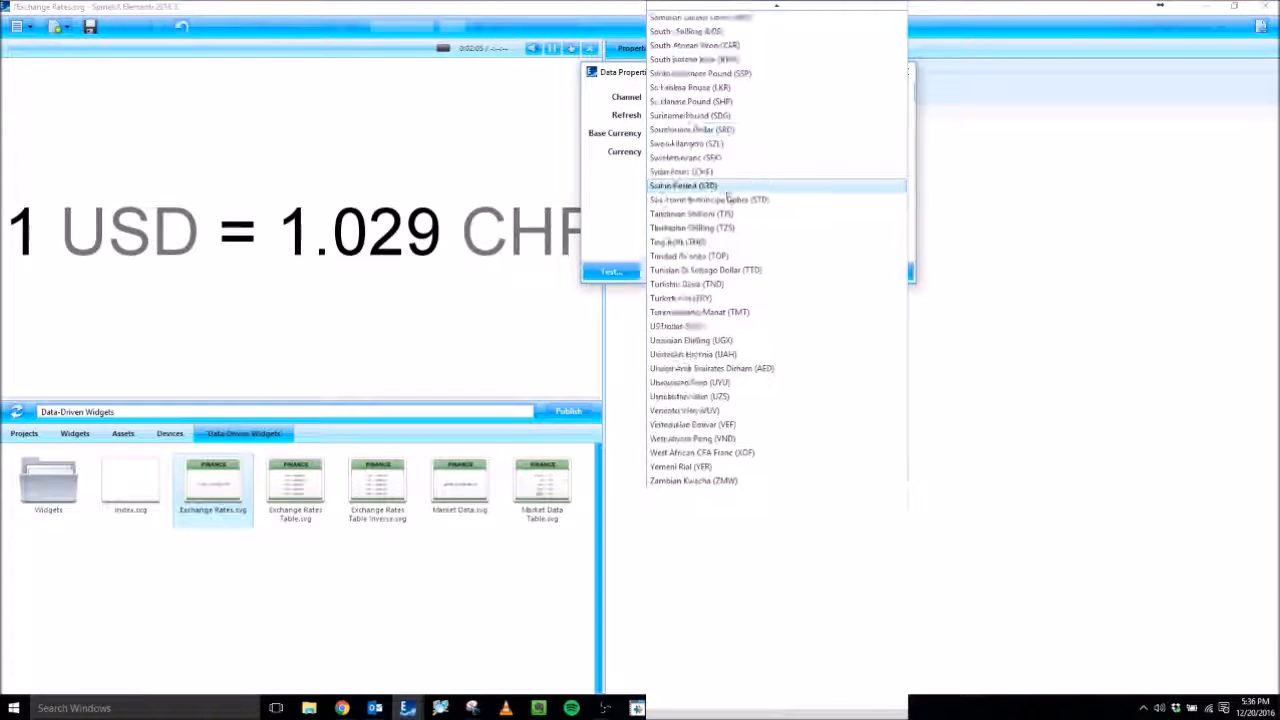
pyautogui.scroll(7, 730, 200)
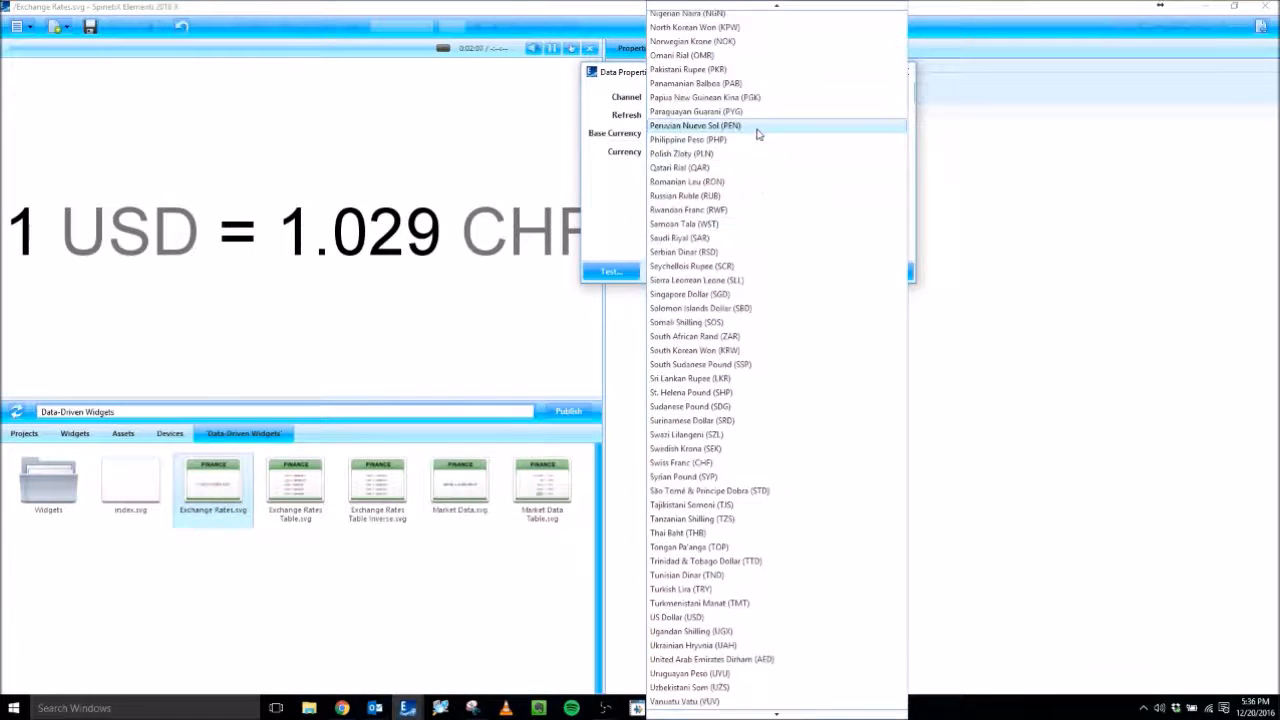
pyautogui.scroll(6, 740, 130)
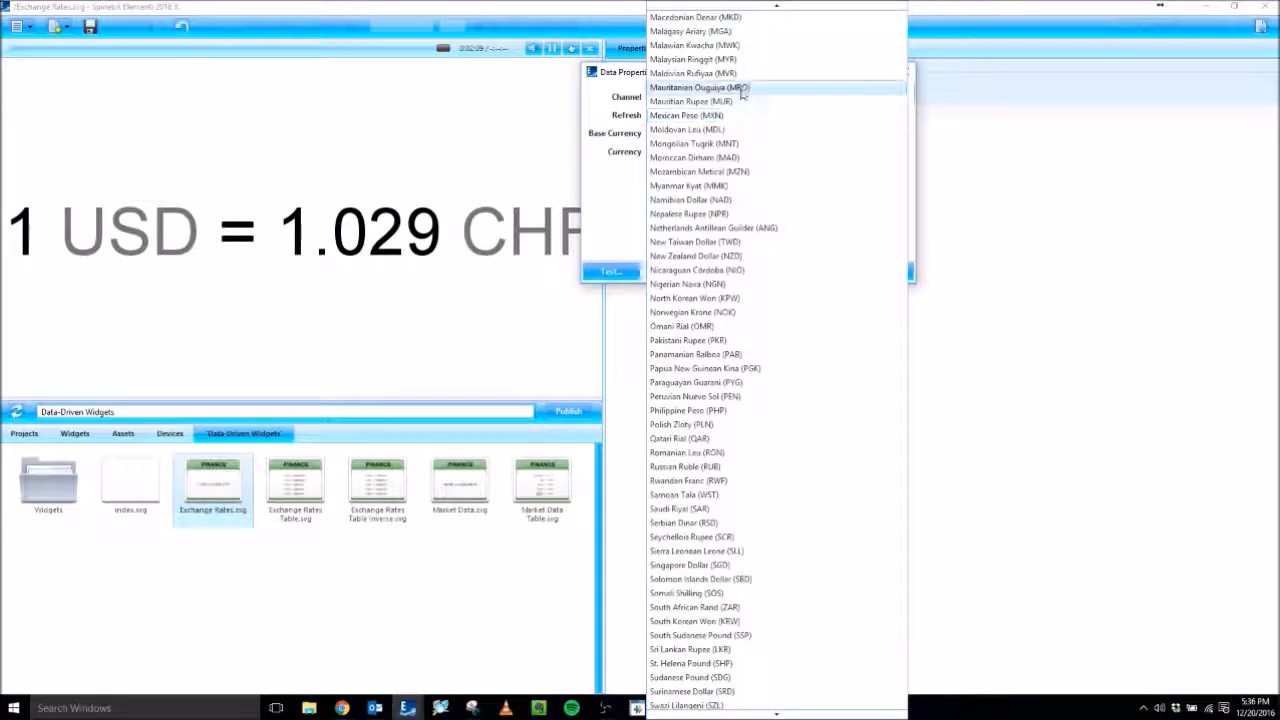
pyautogui.scroll(4, 714, 140)
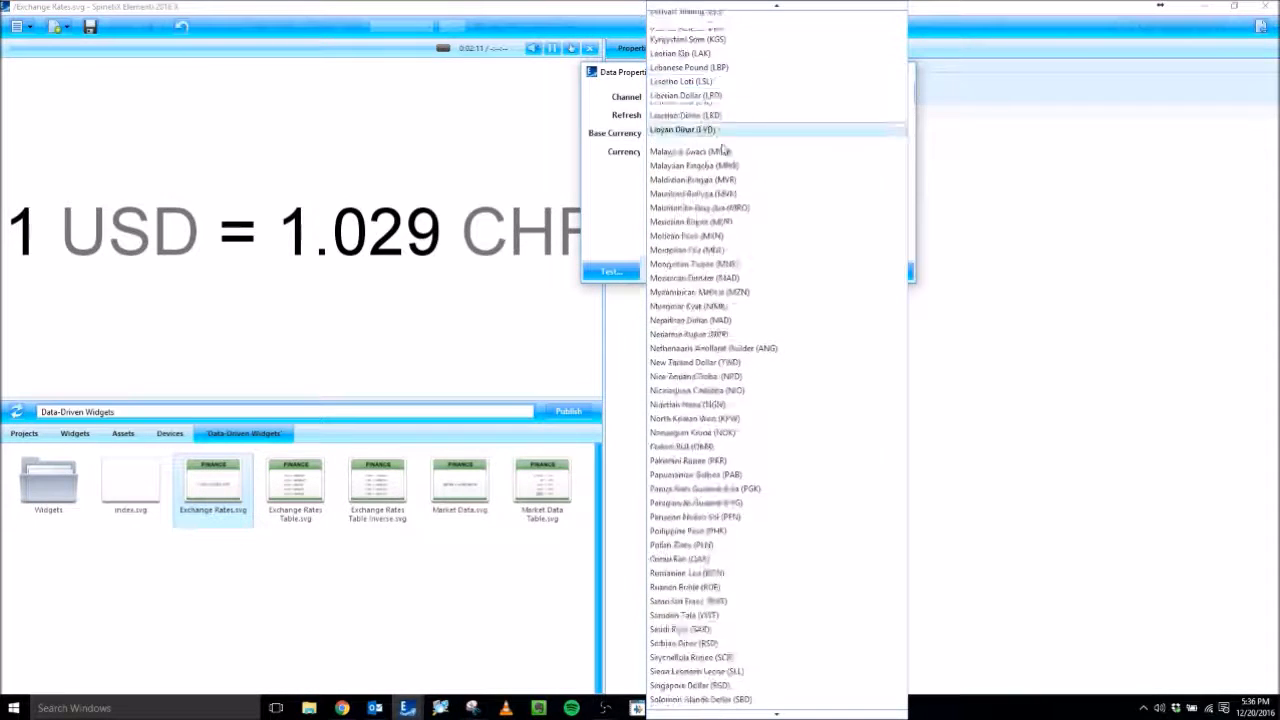
pyautogui.click(710, 69)
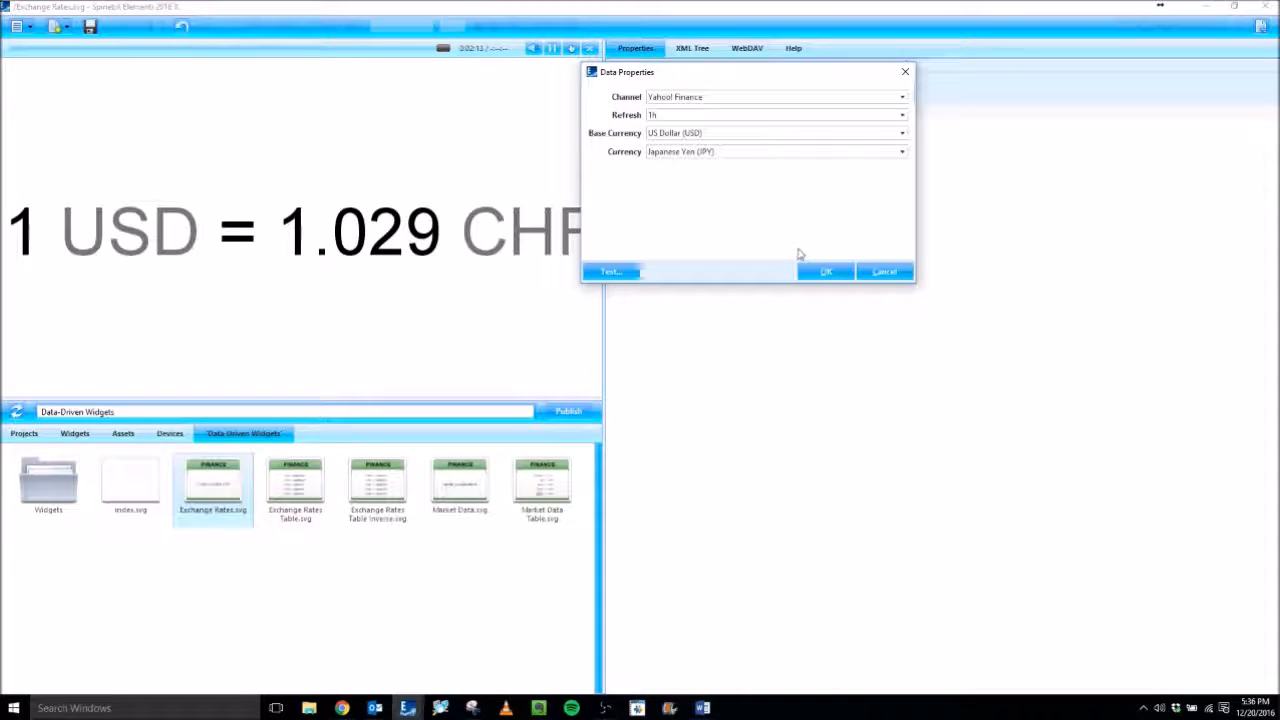
pyautogui.click(812, 271)
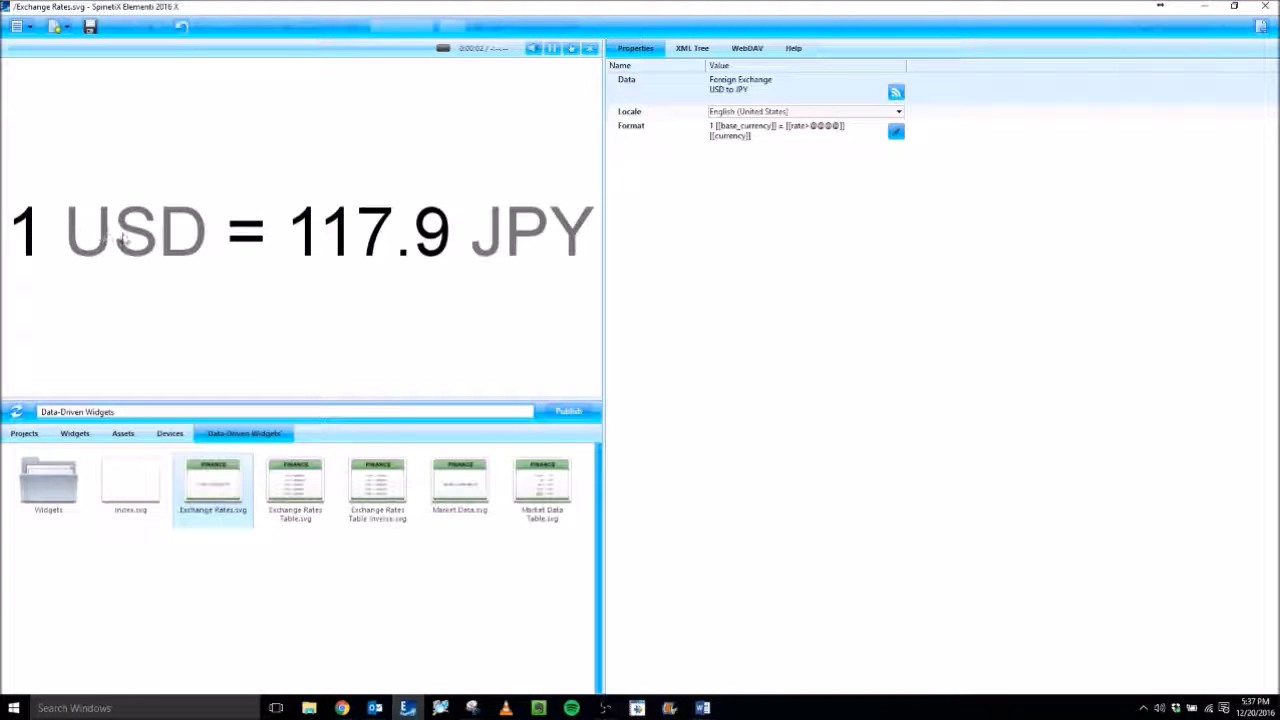
# - Return to index.svg and delete the Exchange Rates layer
pyautogui.click(418, 554)
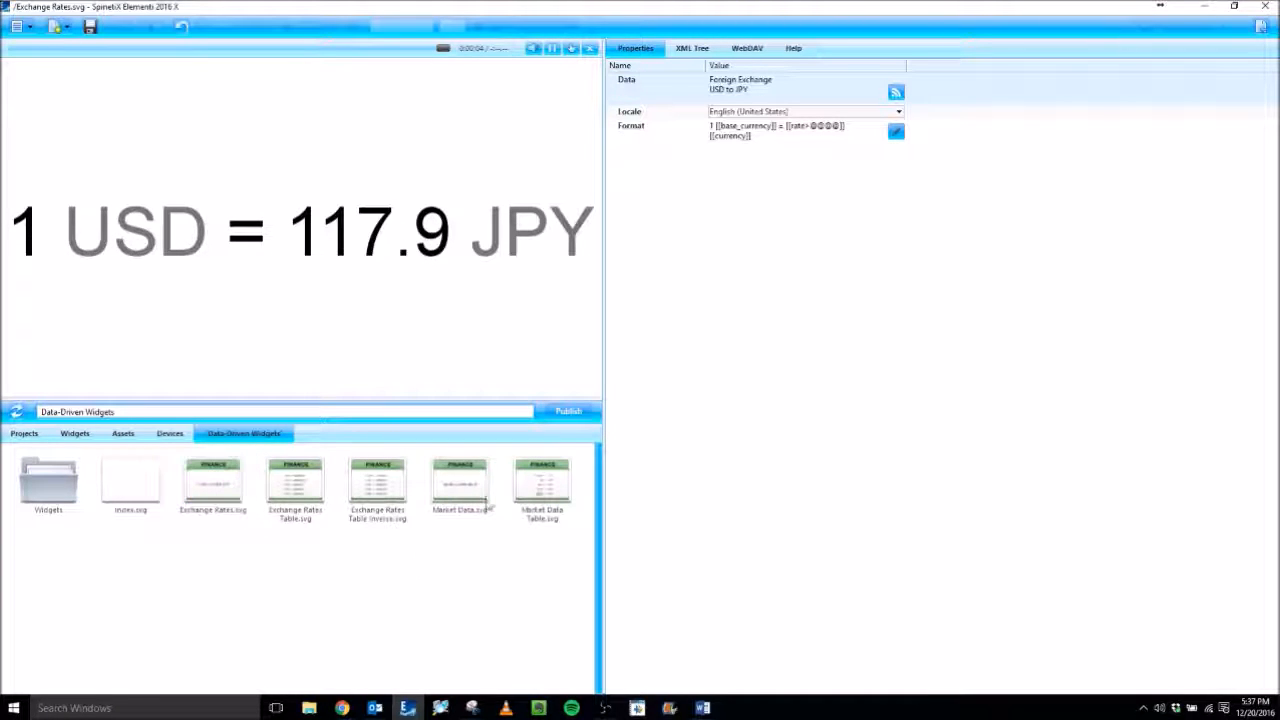
pyautogui.click(1262, 28)
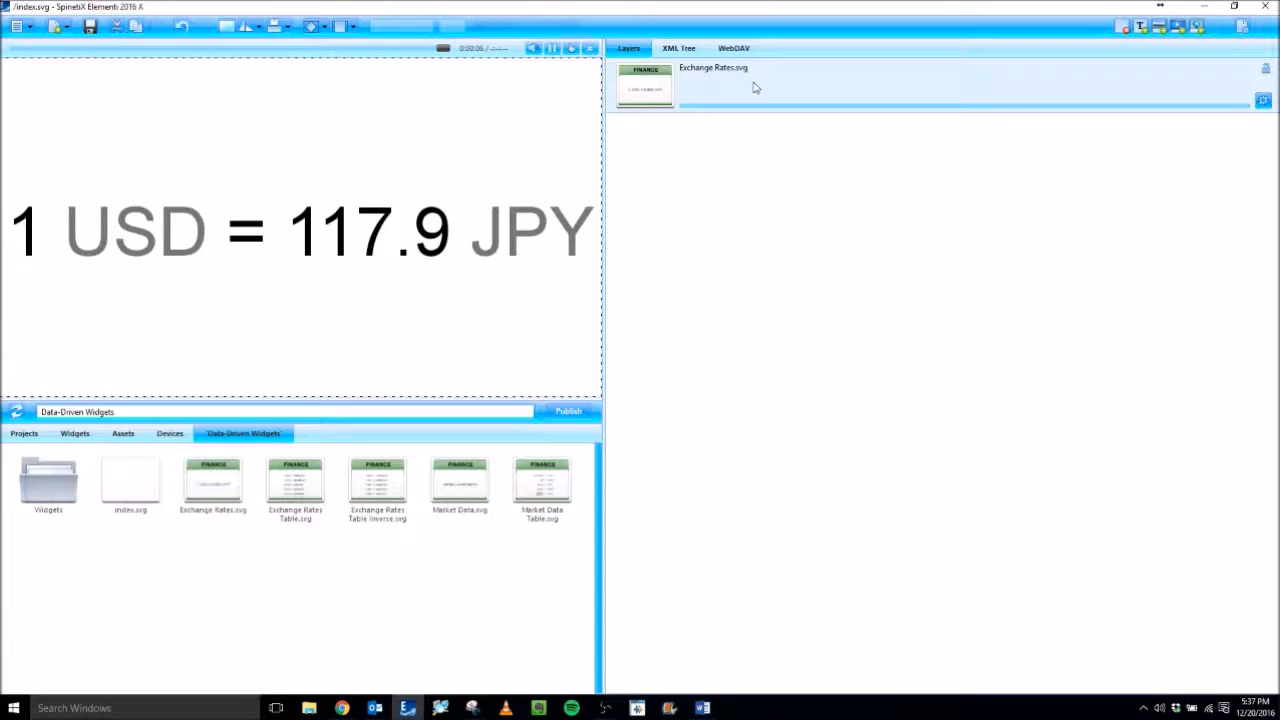
pyautogui.rightClick(754, 86)
pyautogui.click(781, 258)
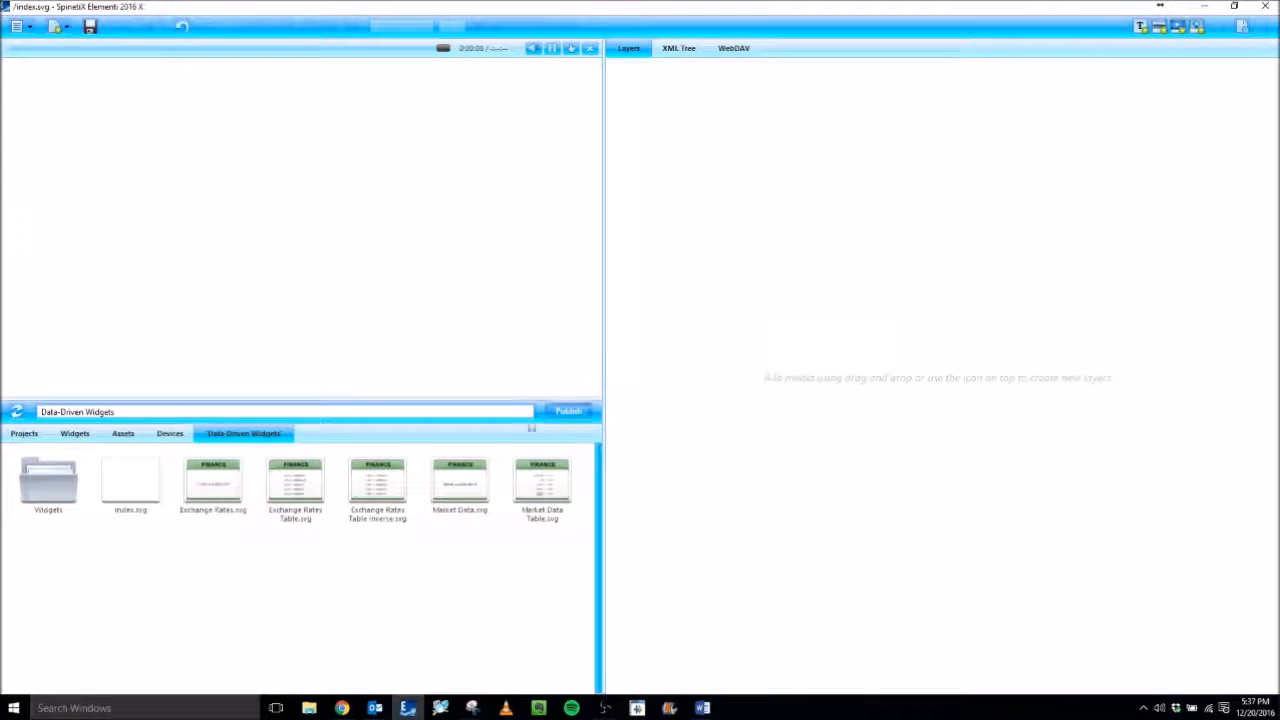
# - Add Exchange Rates Table.svg as a layer of index.svg and fit it to the screen
pyautogui.moveTo(295, 485); pyautogui.dragTo(769, 266)
pyautogui.click(386, 243)
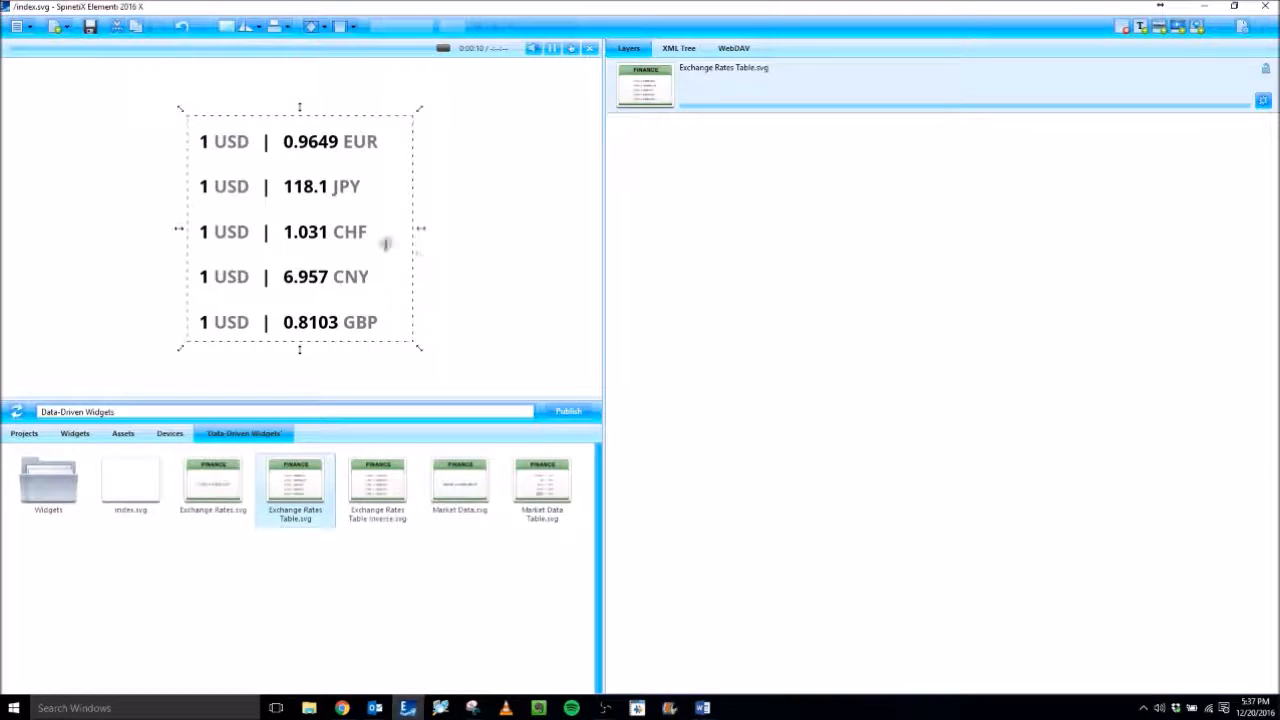
pyautogui.rightClick(309, 225)
pyautogui.click(322, 261)
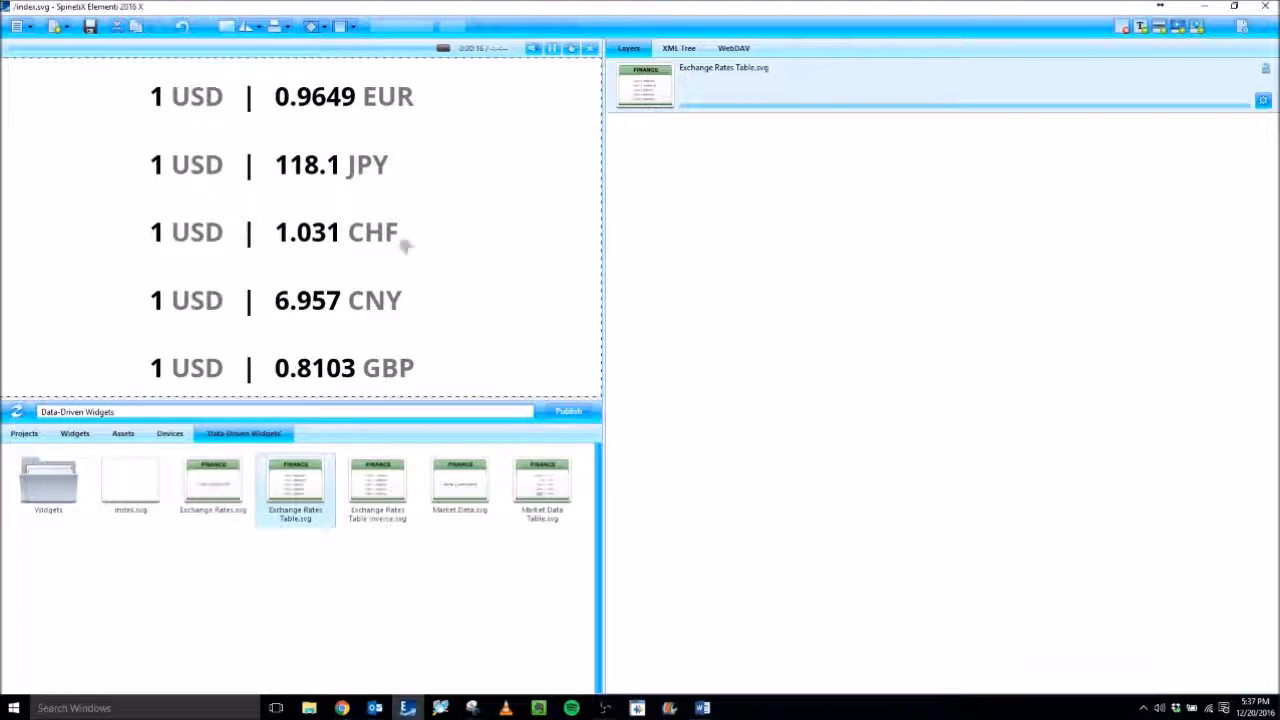
pyautogui.click(464, 562)
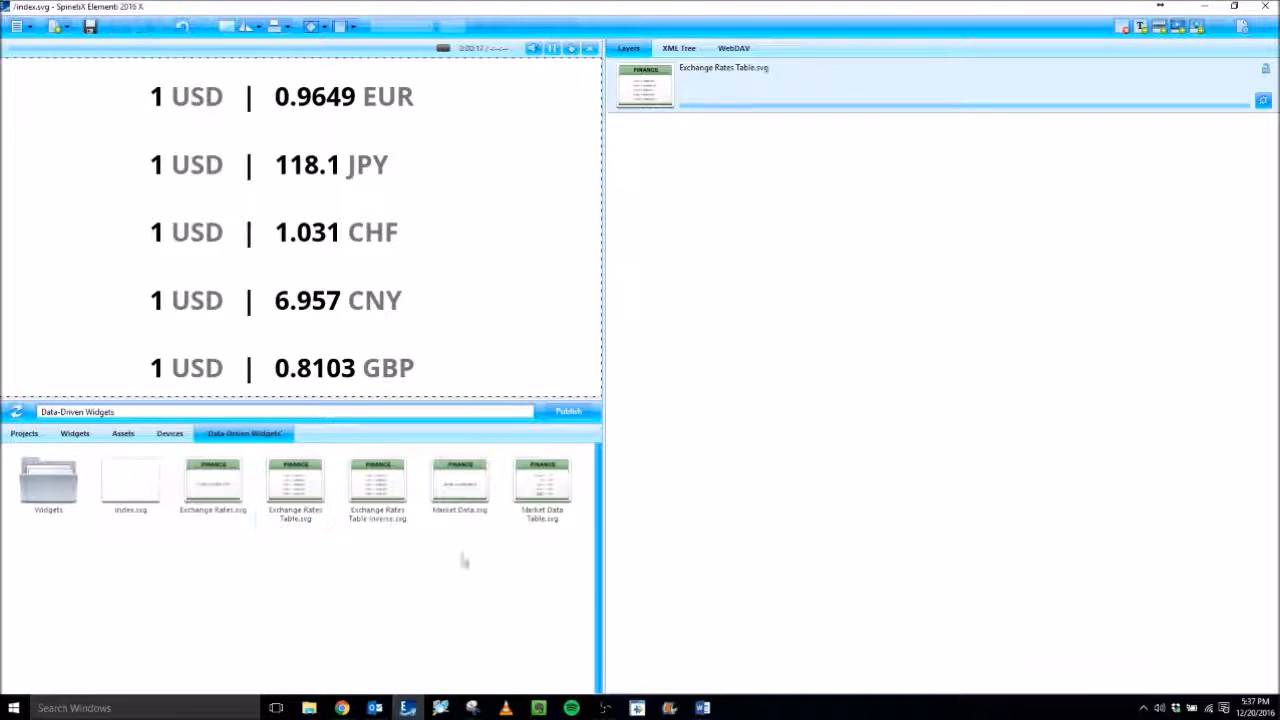
# - Review the Exchange Rates Table's foreign exchange data source, including the additional currency slots 6 to 10
pyautogui.doubleClick(676, 88)
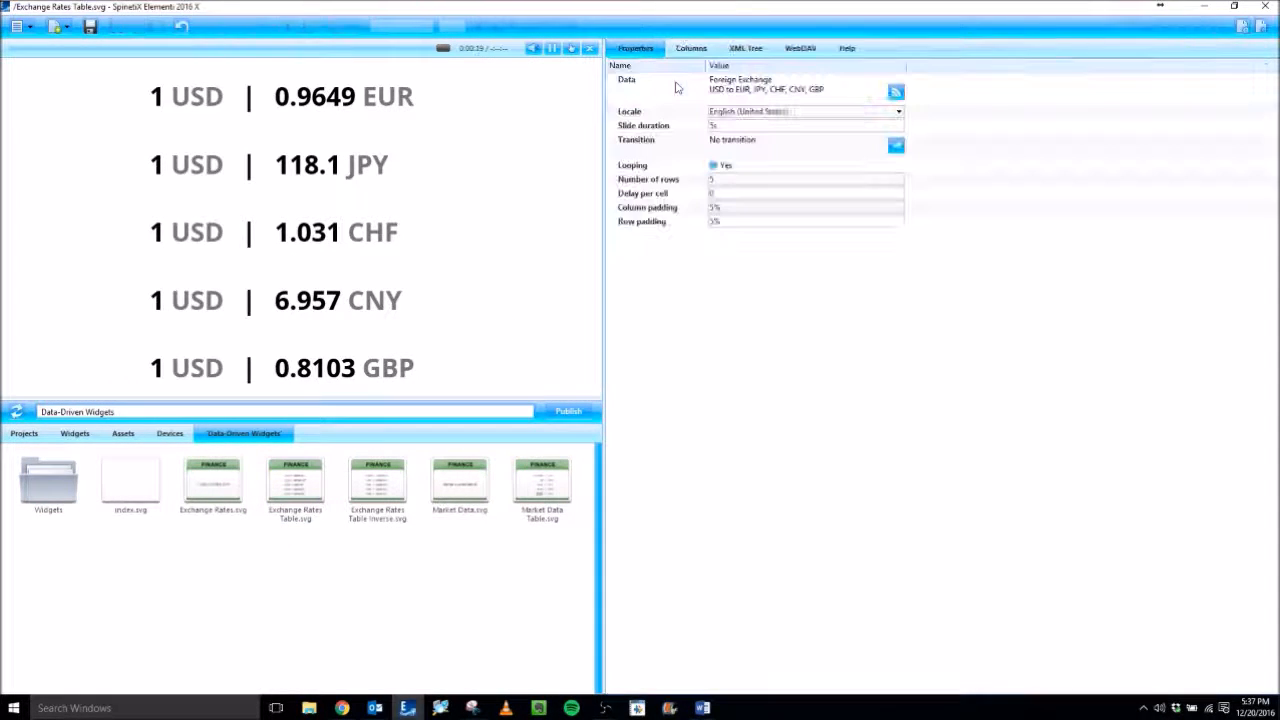
pyautogui.doubleClick(731, 88)
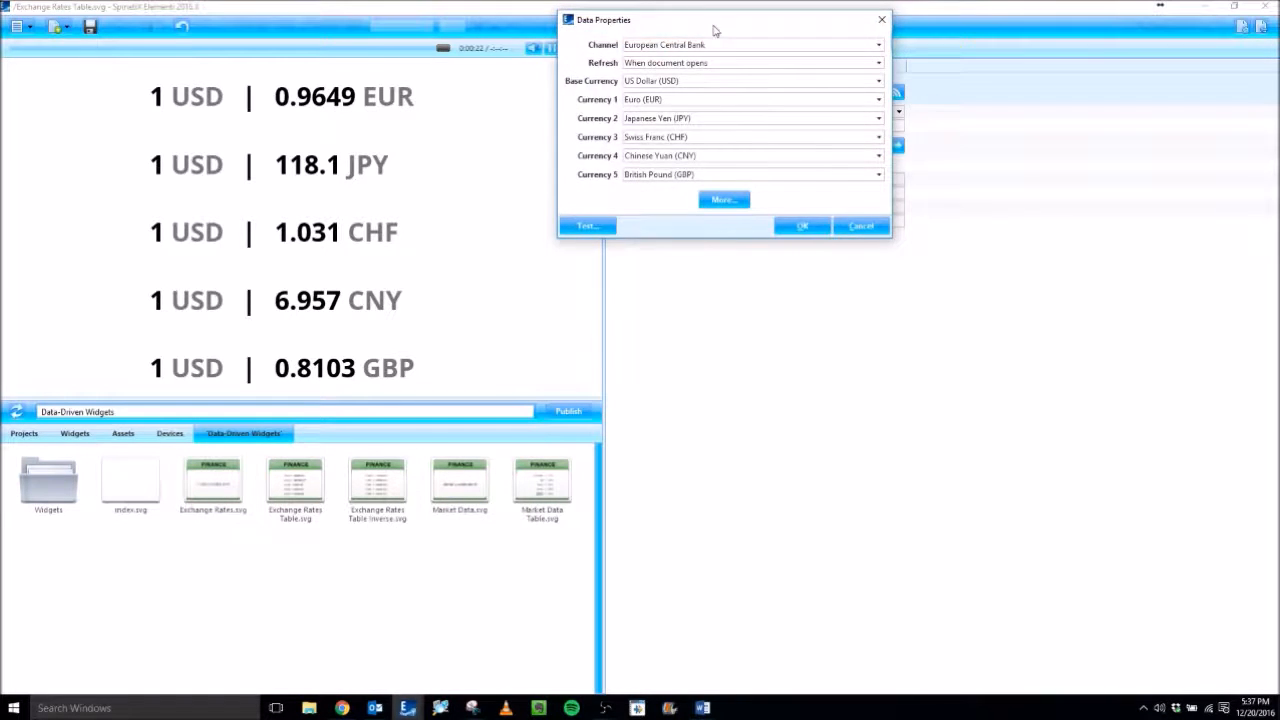
pyautogui.moveTo(714, 29); pyautogui.dragTo(734, 120)
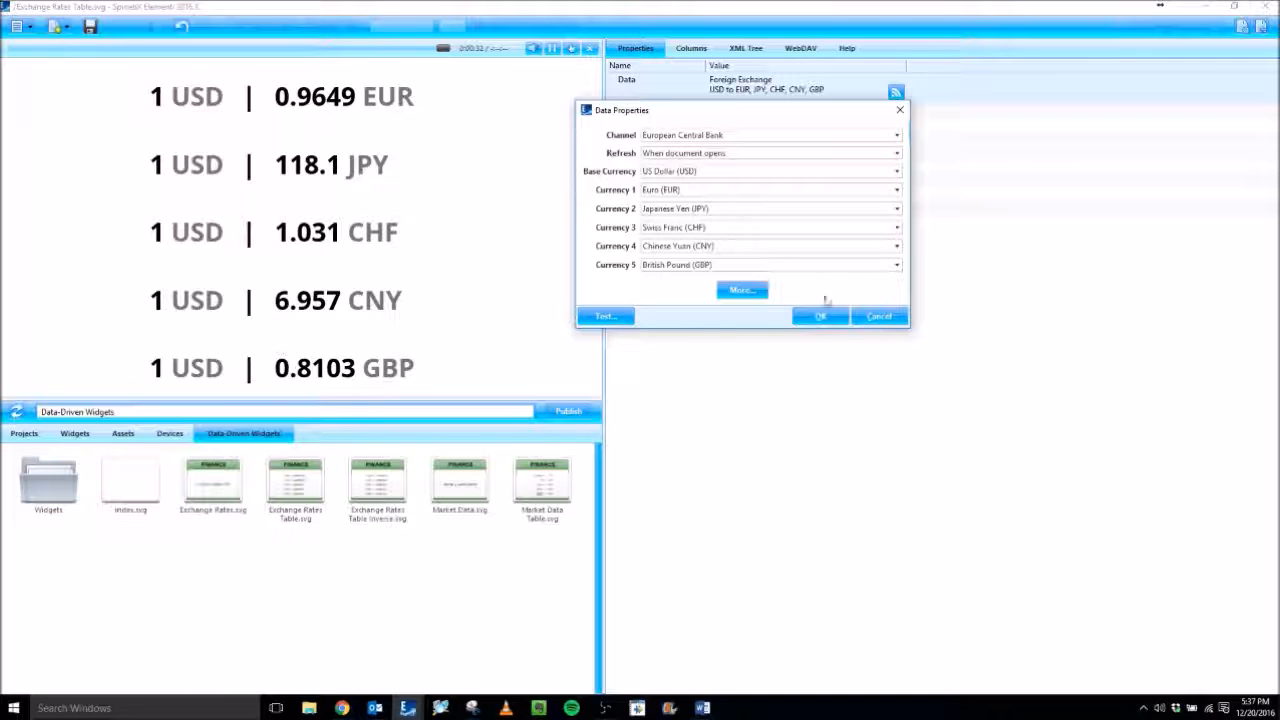
pyautogui.click(742, 291)
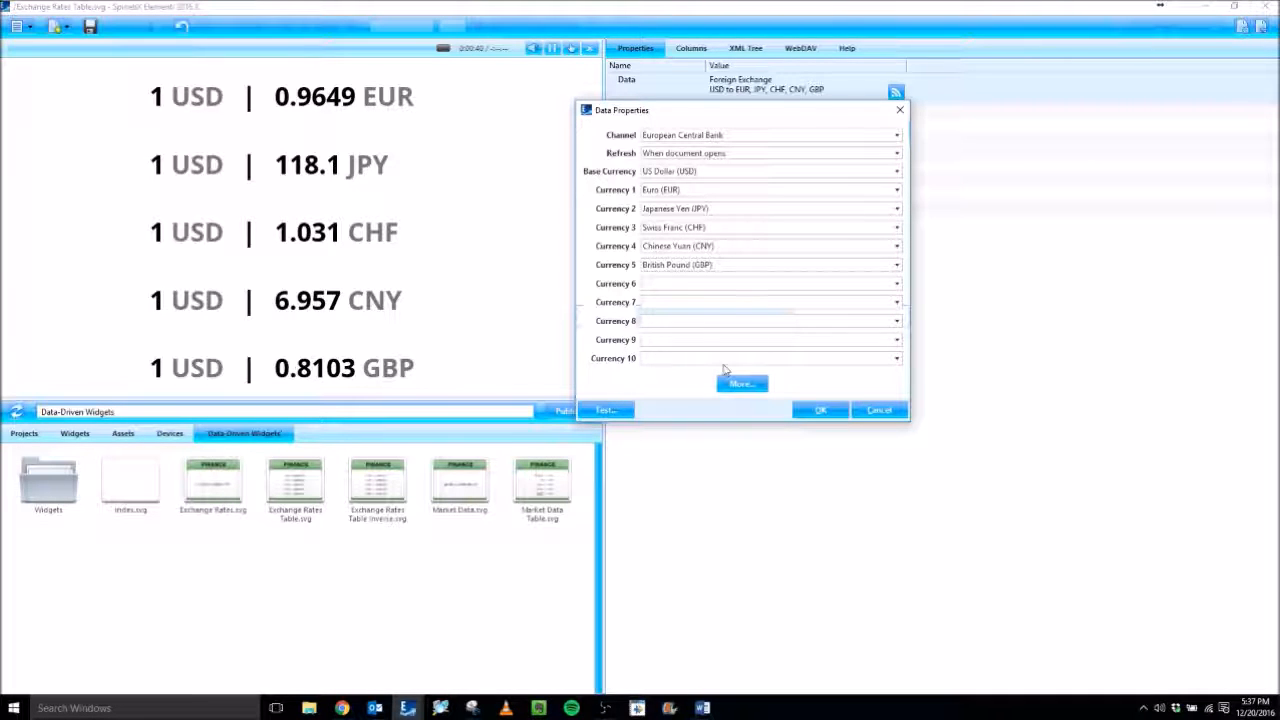
pyautogui.click(818, 410)
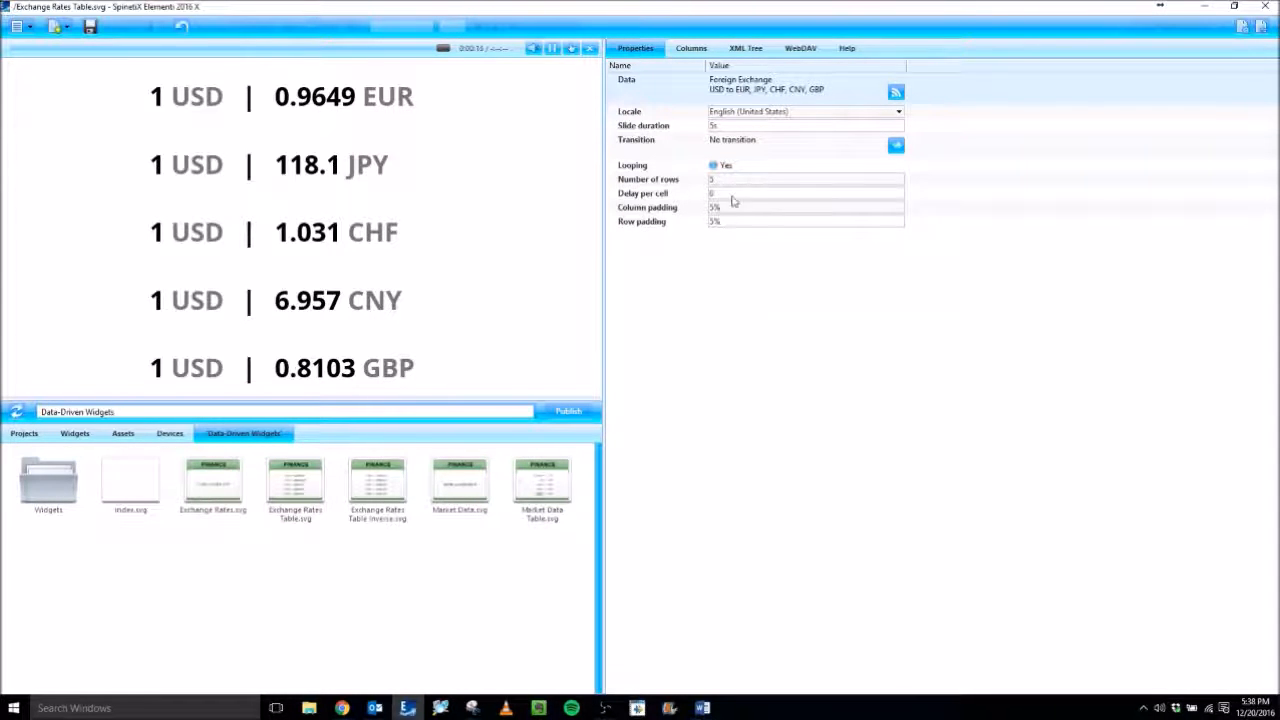
# - Set the Exchange Rates Table's delay per cell to 0.1 and pause the preview playback
pyautogui.click(716, 126)
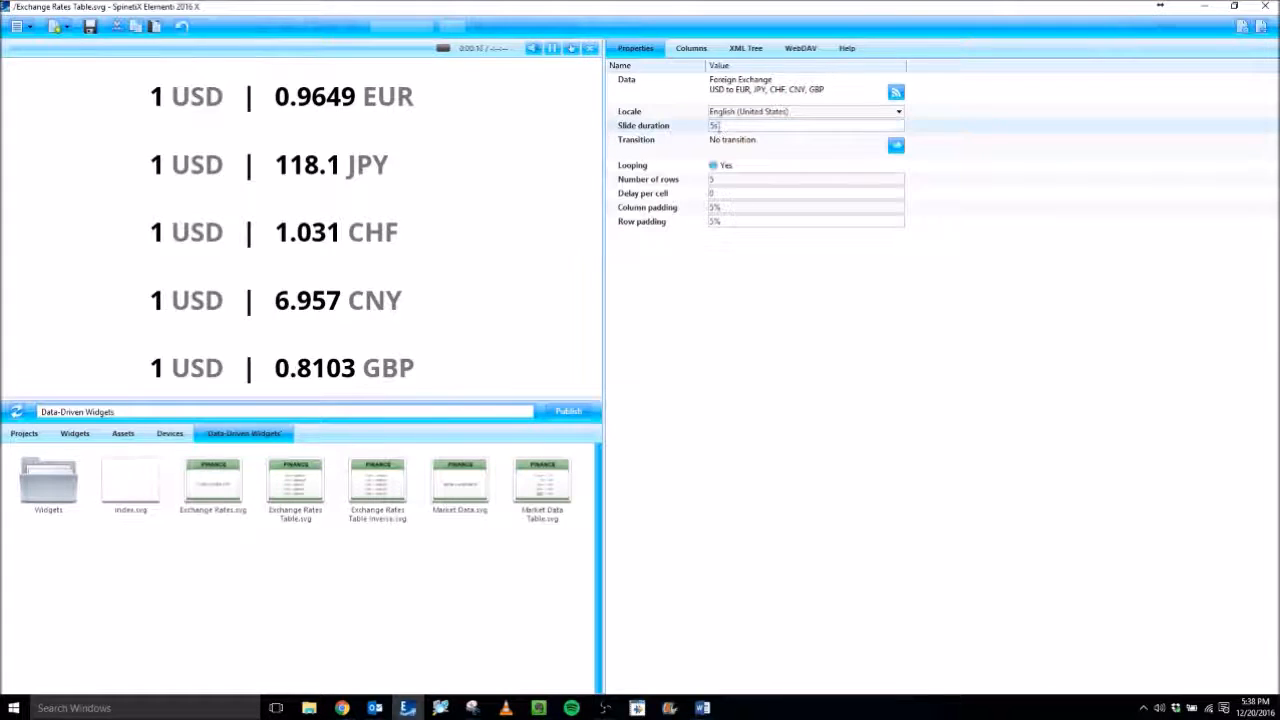
pyautogui.click(714, 200)
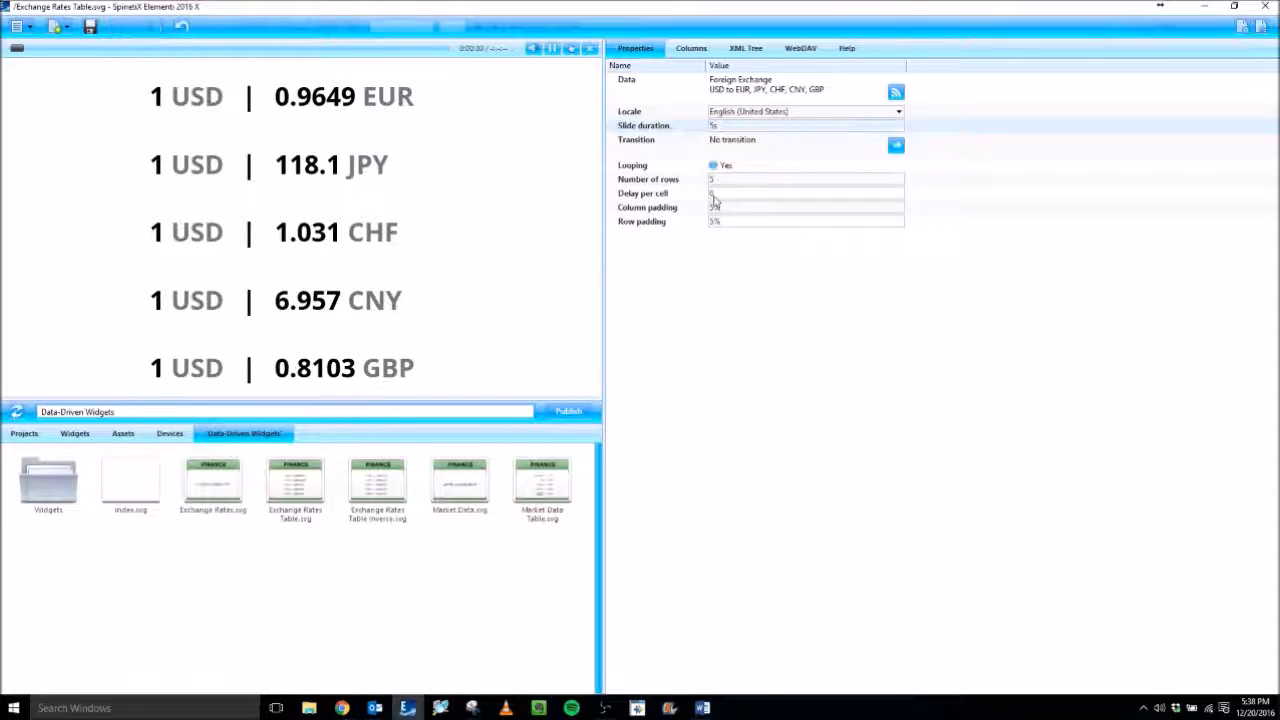
pyautogui.click(716, 195)
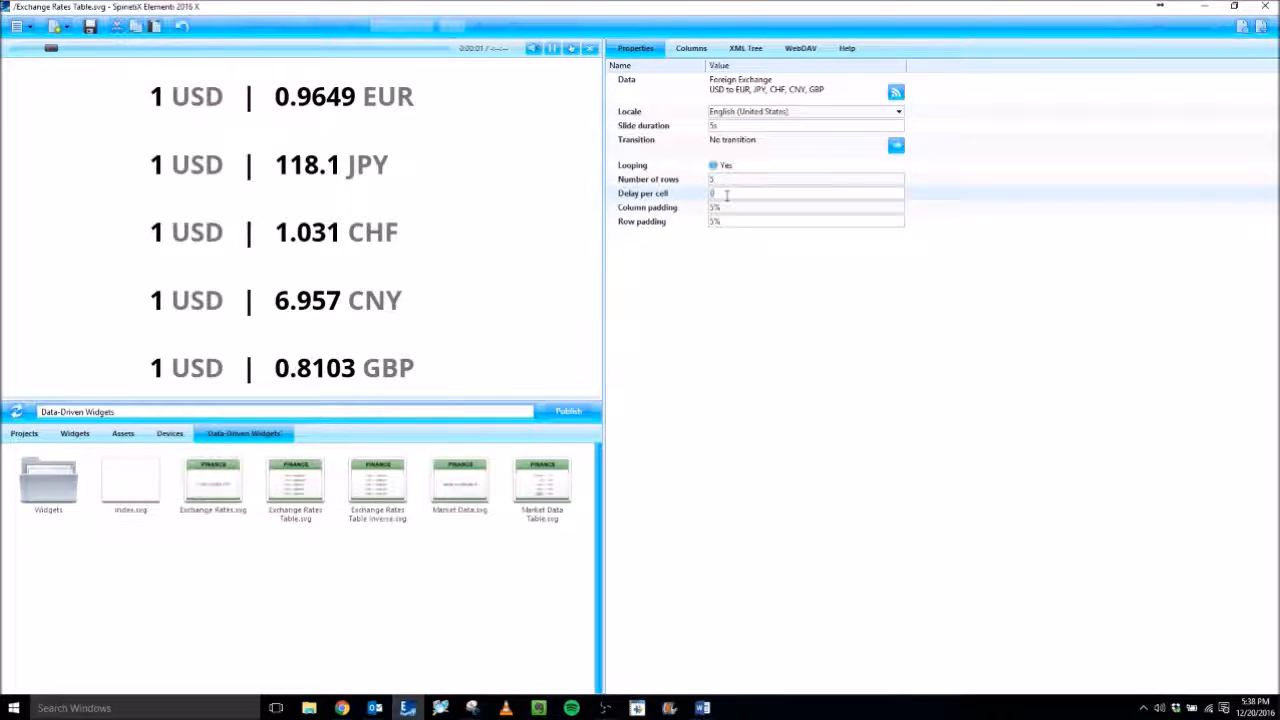
pyautogui.write('.1')
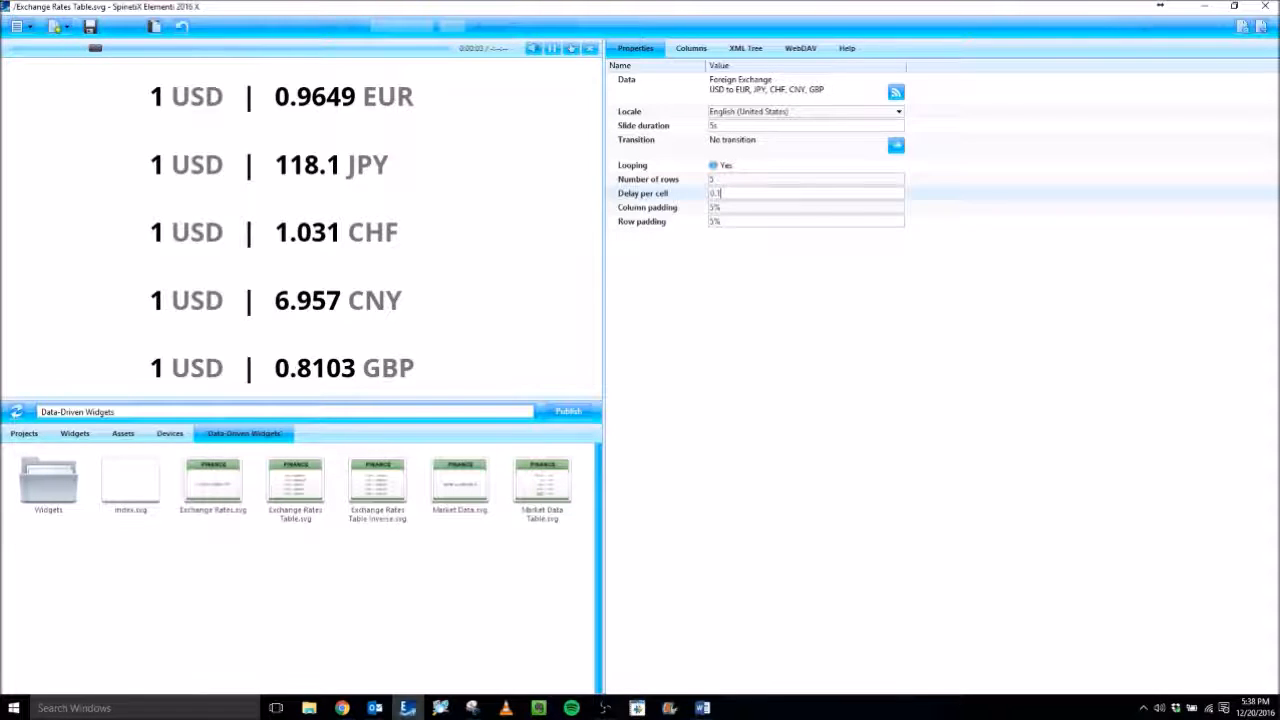
pyautogui.click(141, 210)
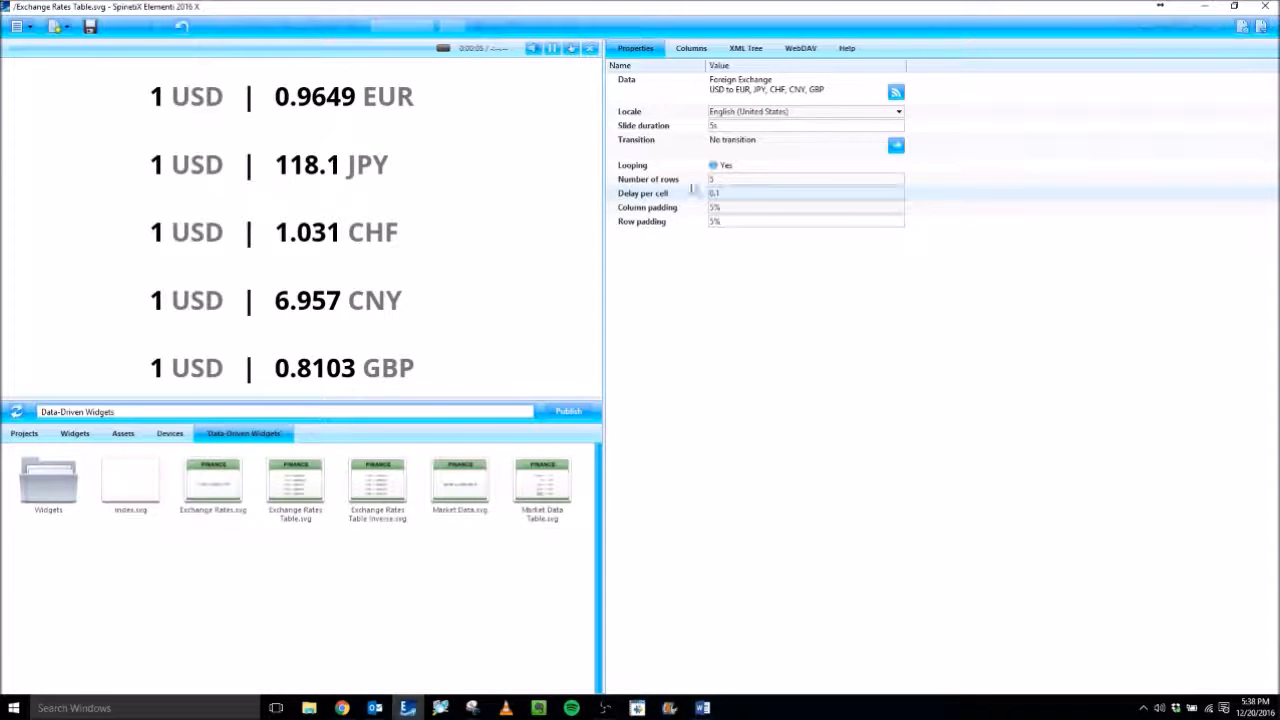
pyautogui.click(553, 51)
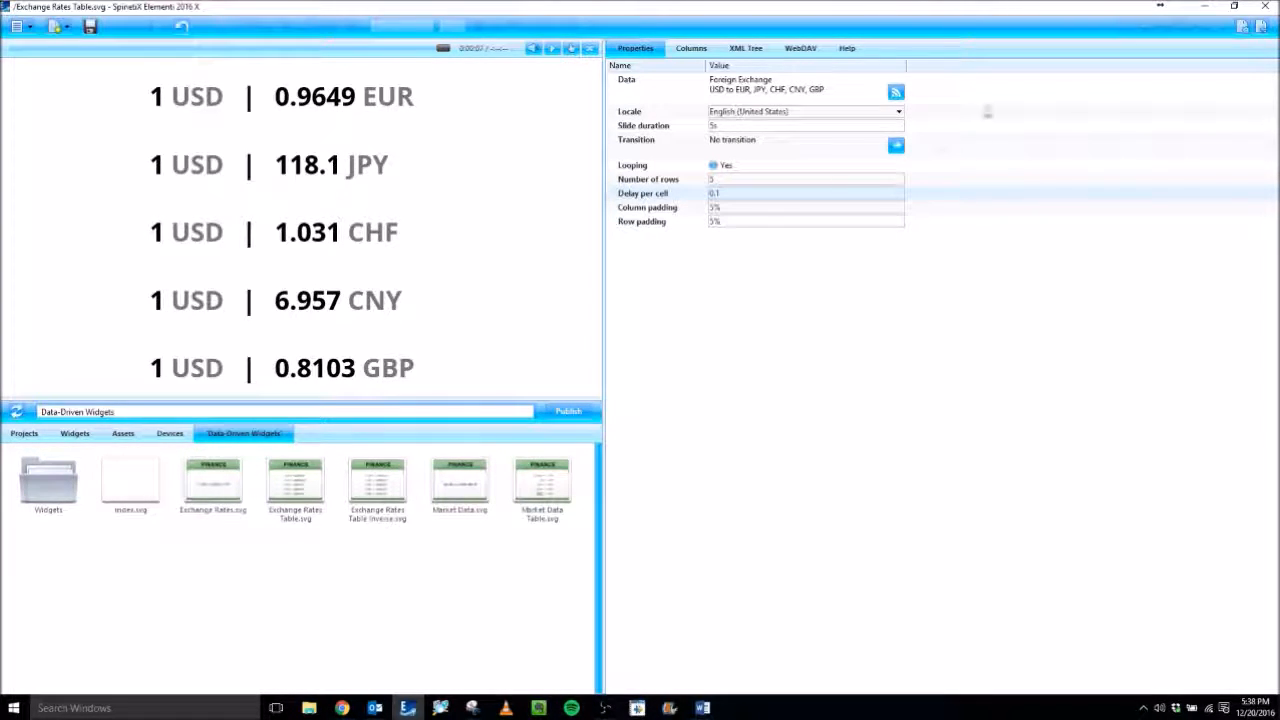
# - Return to index.svg and delete the Exchange Rates Table layer
pyautogui.click(1261, 30)
pyautogui.rightClick(745, 91)
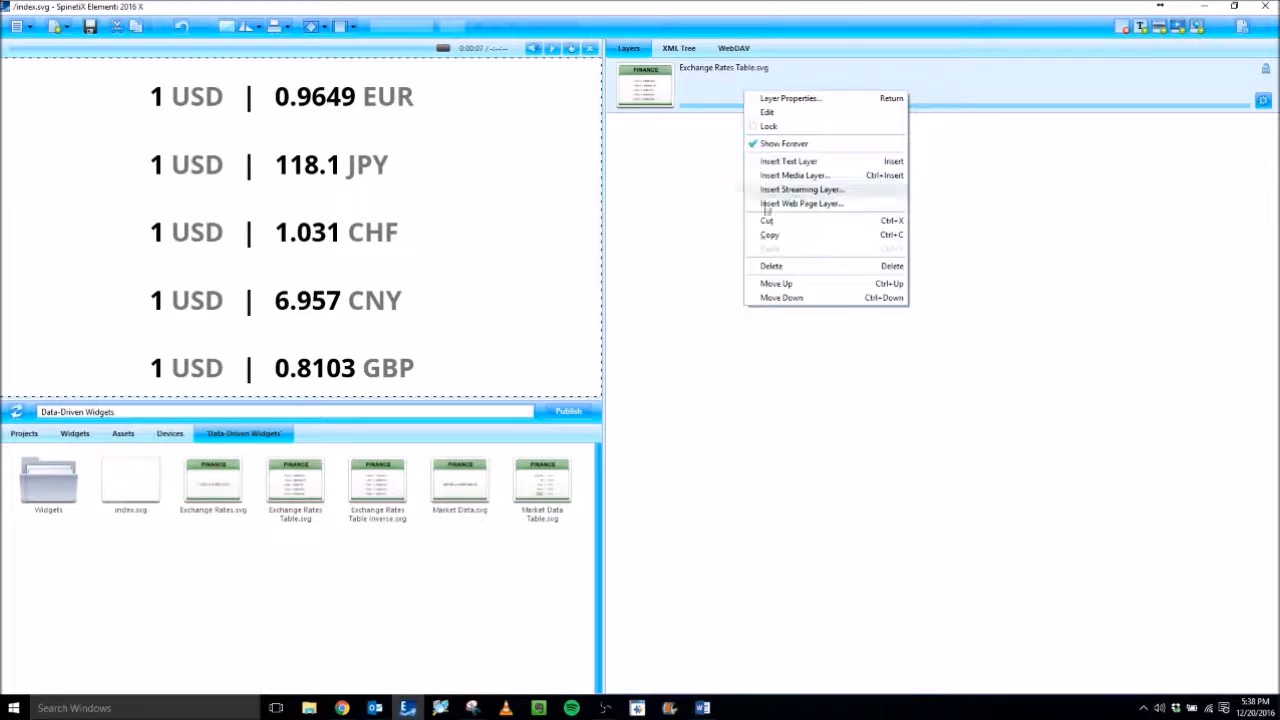
pyautogui.click(775, 265)
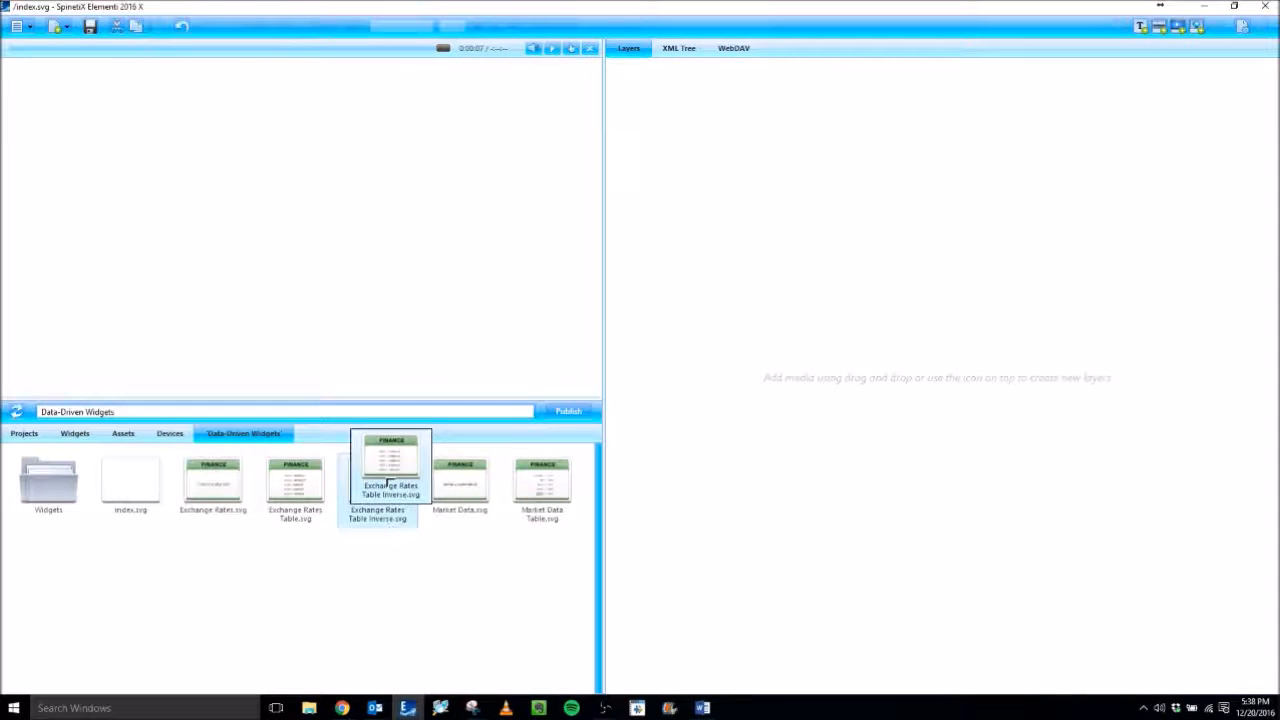
# - Add Exchange Rates Table Inverse.svg as a layer of index.svg and fit it to the screen
pyautogui.moveTo(377, 485); pyautogui.dragTo(735, 245)
pyautogui.rightClick(343, 220)
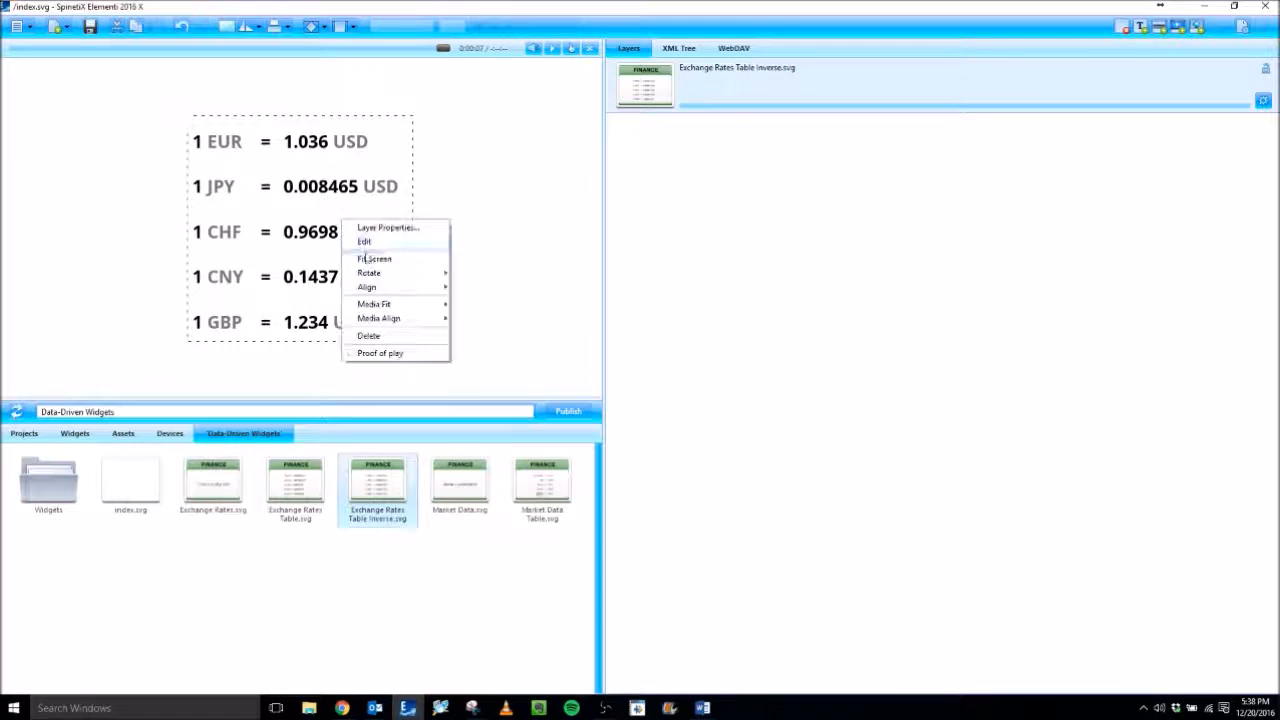
pyautogui.click(365, 265)
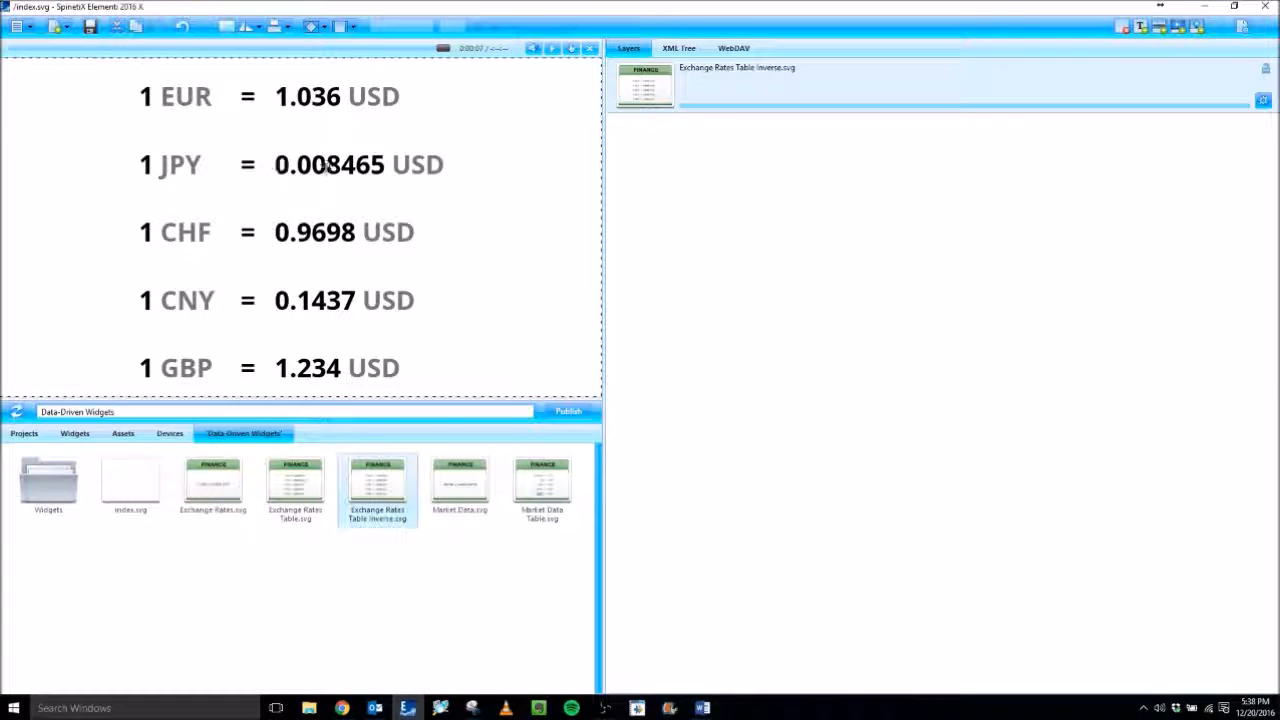
# - Open the Exchange Rates Table Inverse layer and review its foreign exchange data source without changing it
pyautogui.click(494, 551)
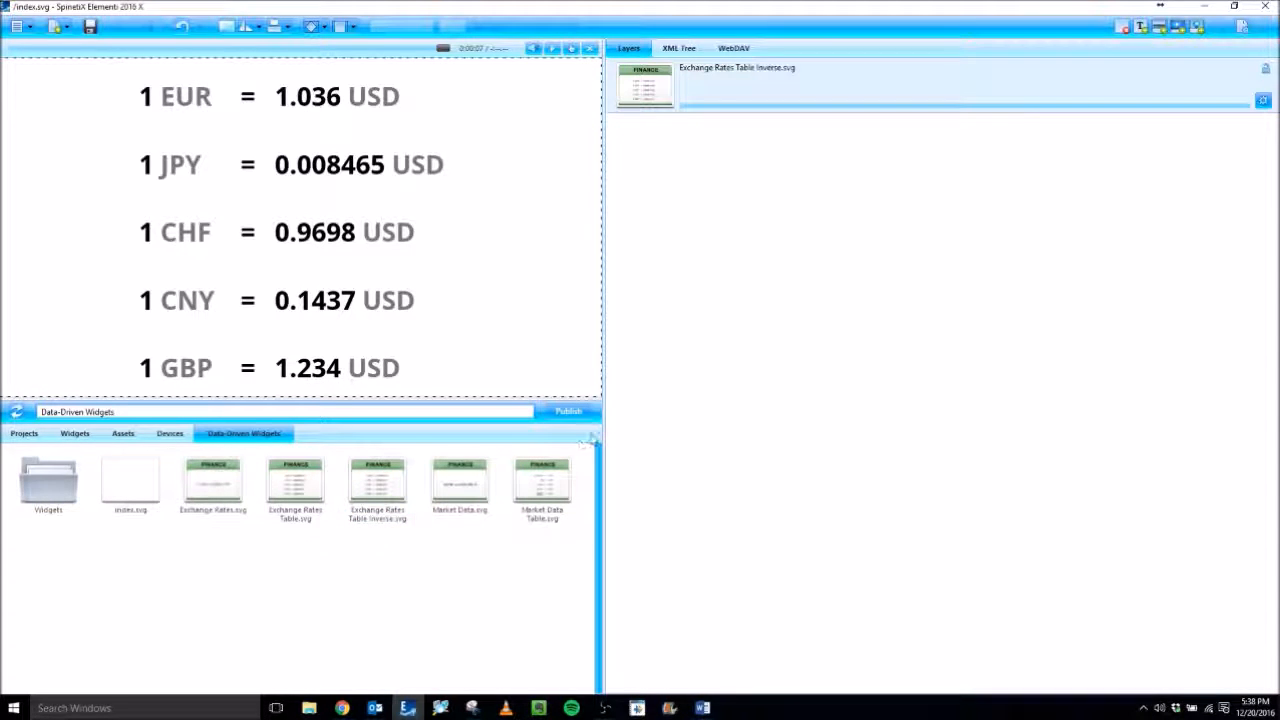
pyautogui.doubleClick(680, 103)
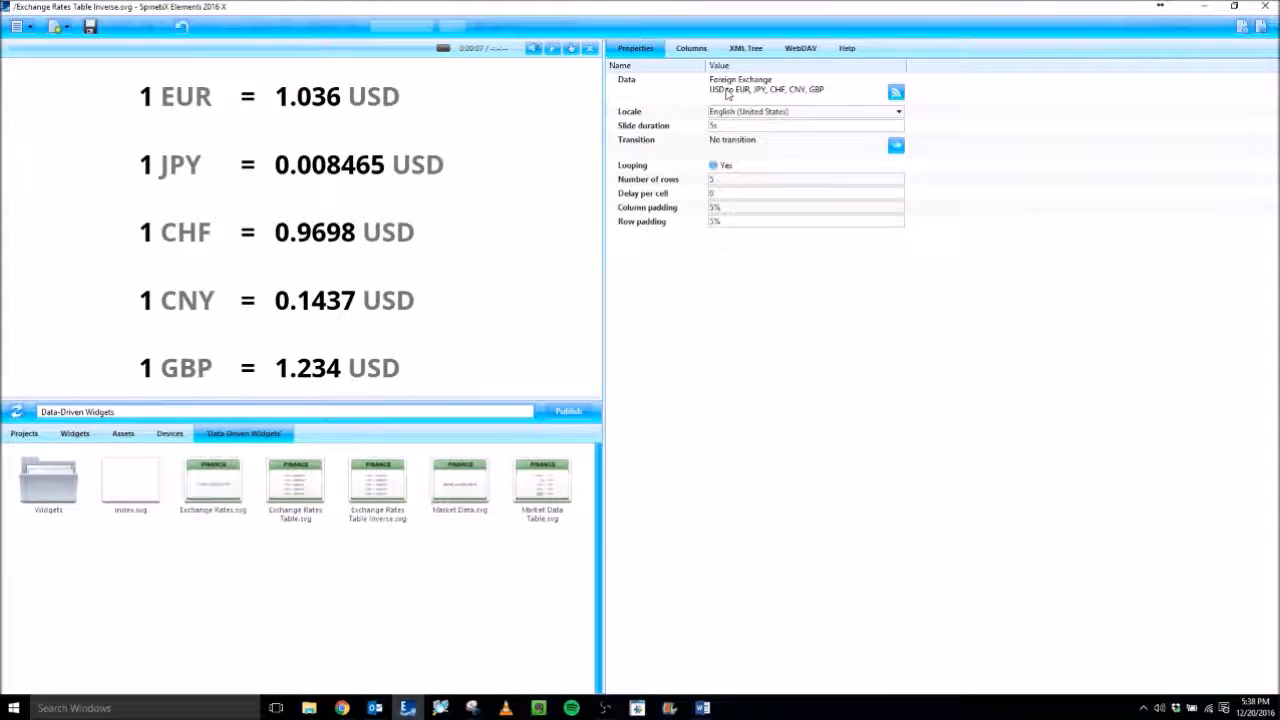
pyautogui.doubleClick(727, 93)
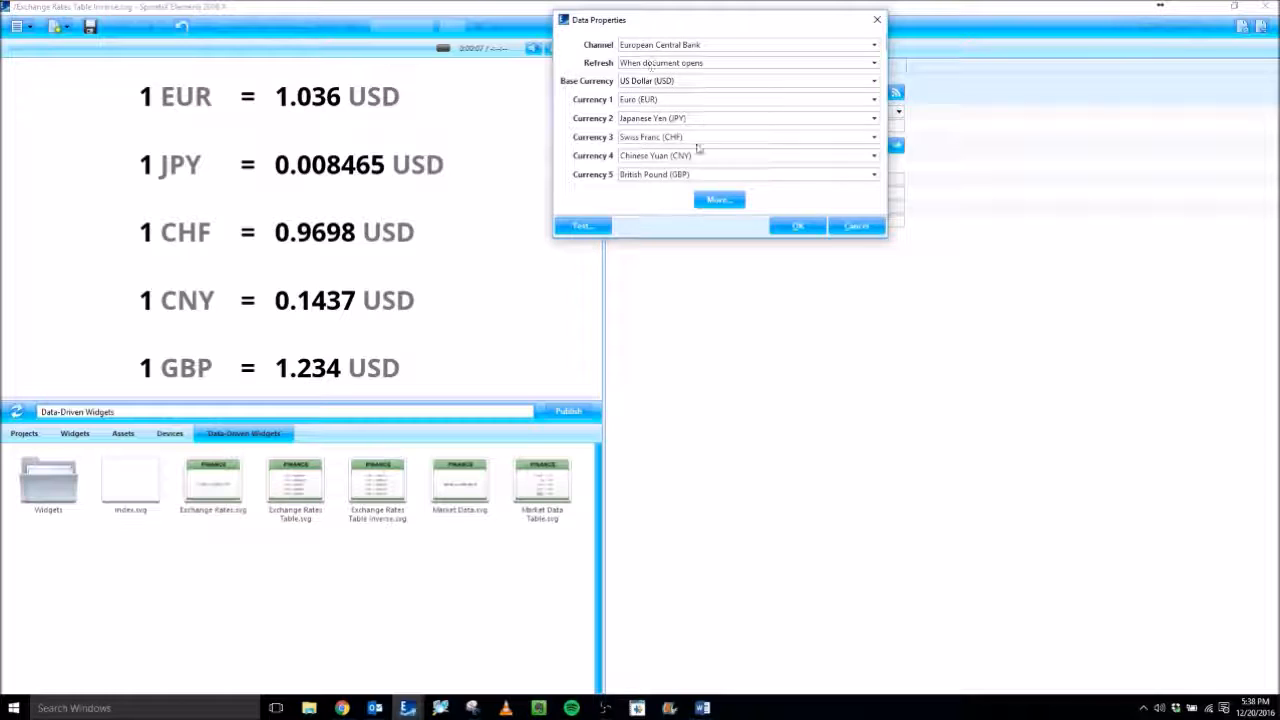
pyautogui.click(856, 226)
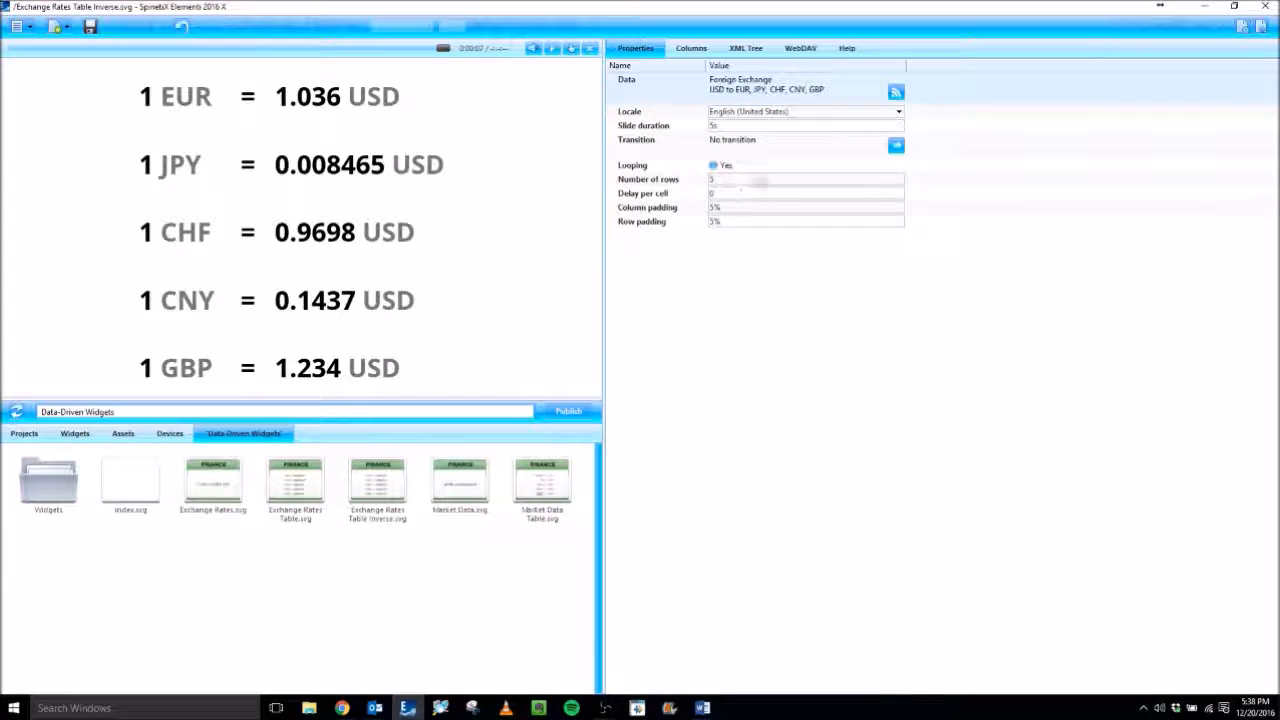
# - Return to index.svg and delete the Exchange Rates Table Inverse layer
pyautogui.click(1262, 27)
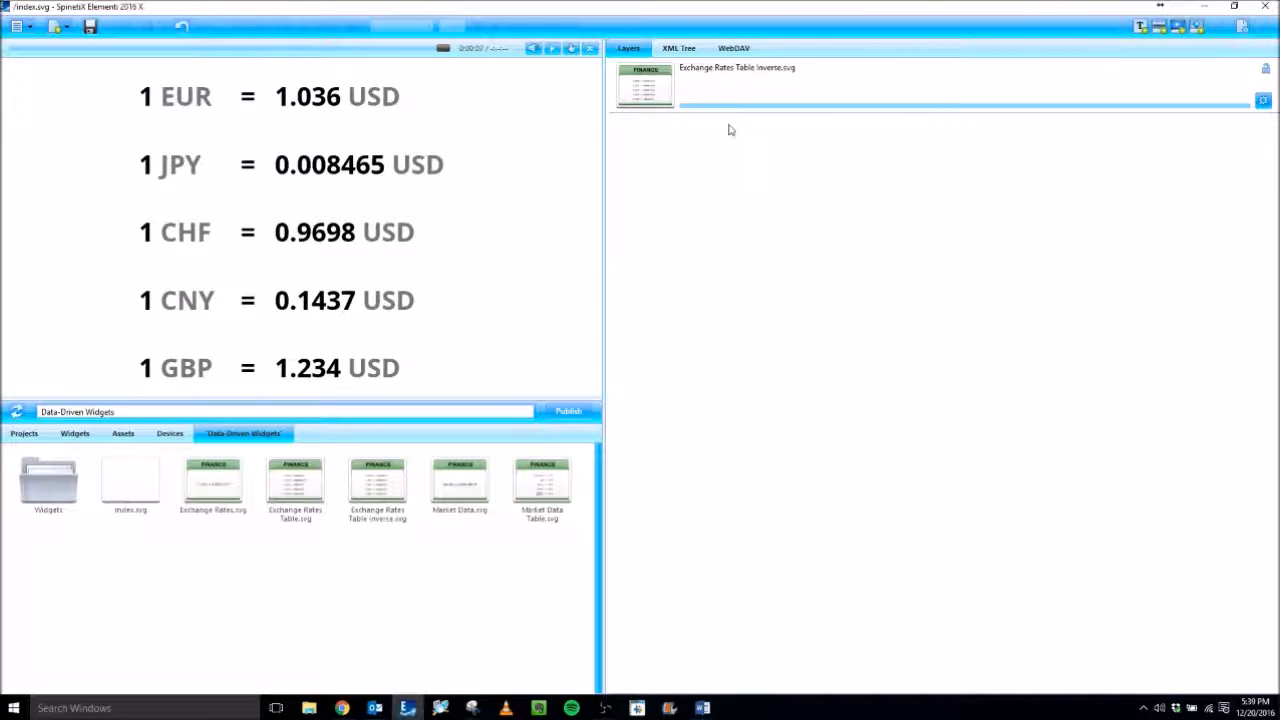
pyautogui.rightClick(685, 97)
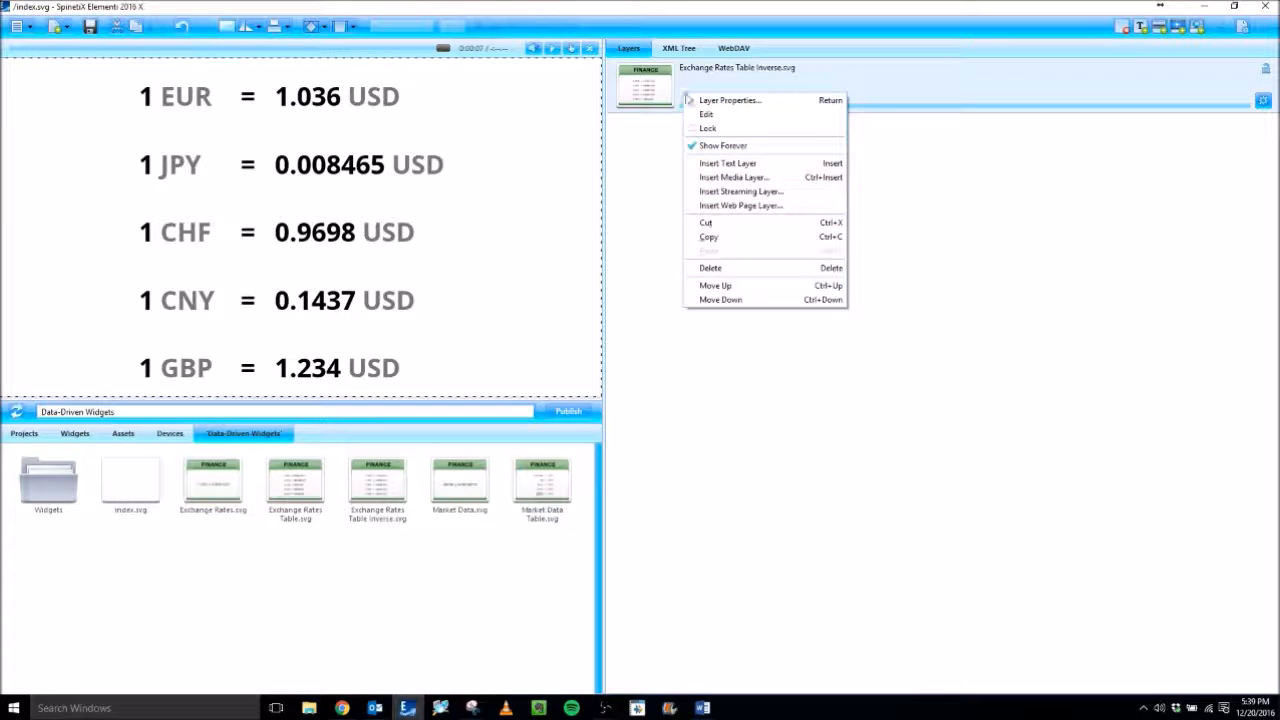
pyautogui.click(702, 266)
# - Add Market Data.svg as a layer of index.svg and fit it to the screen
pyautogui.moveTo(447, 492); pyautogui.dragTo(709, 303)
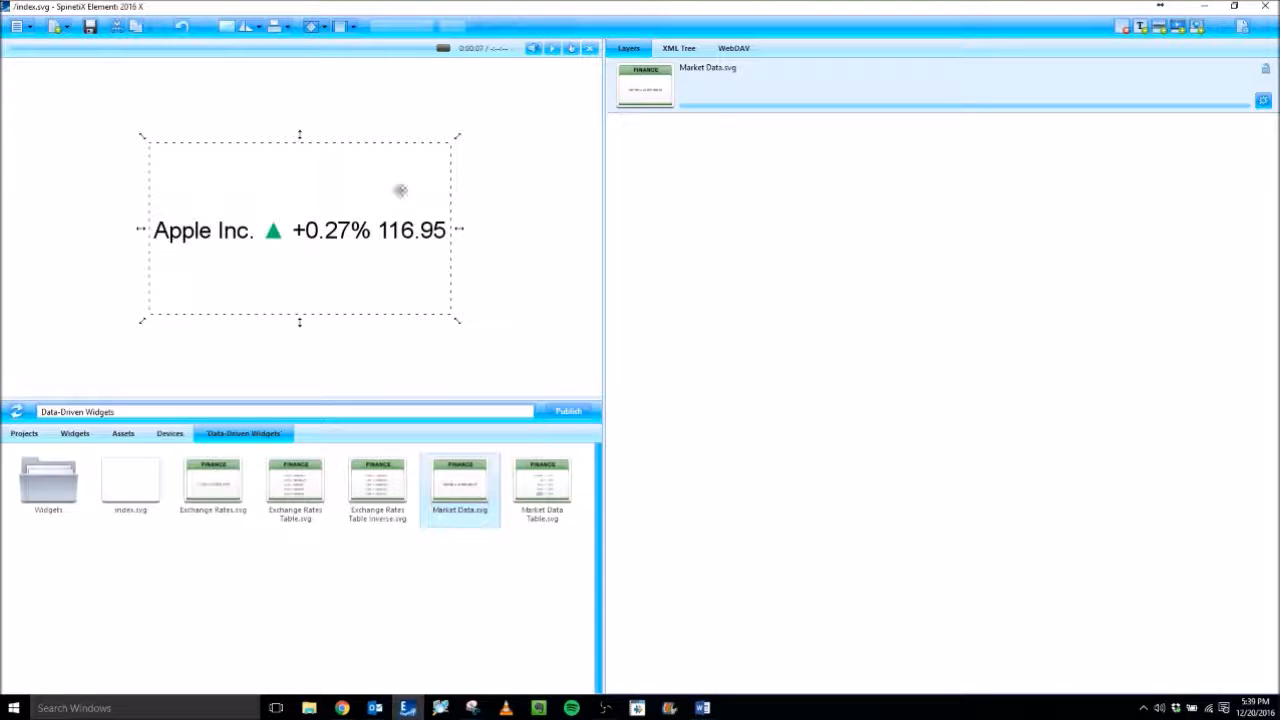
pyautogui.rightClick(312, 216)
pyautogui.click(331, 257)
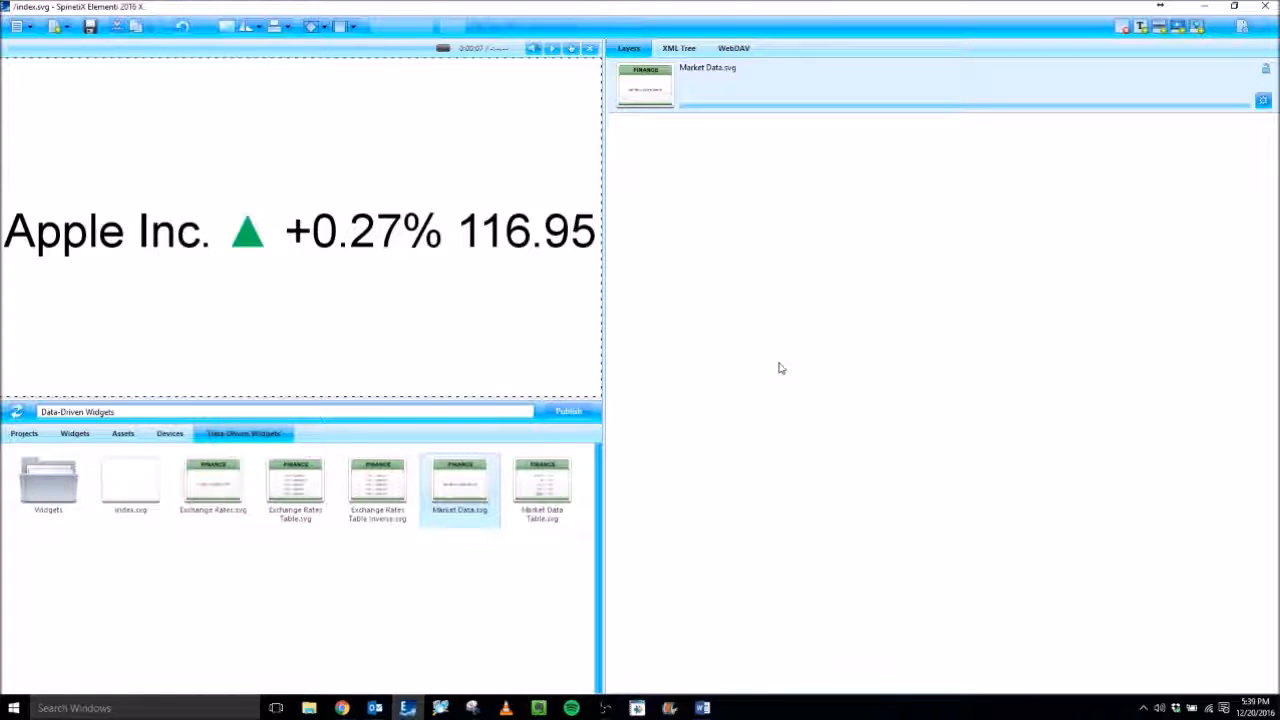
# - Open the Market Data layer's Yahoo! Finance data source and set its refresh interval to 1h
pyautogui.doubleClick(699, 95)
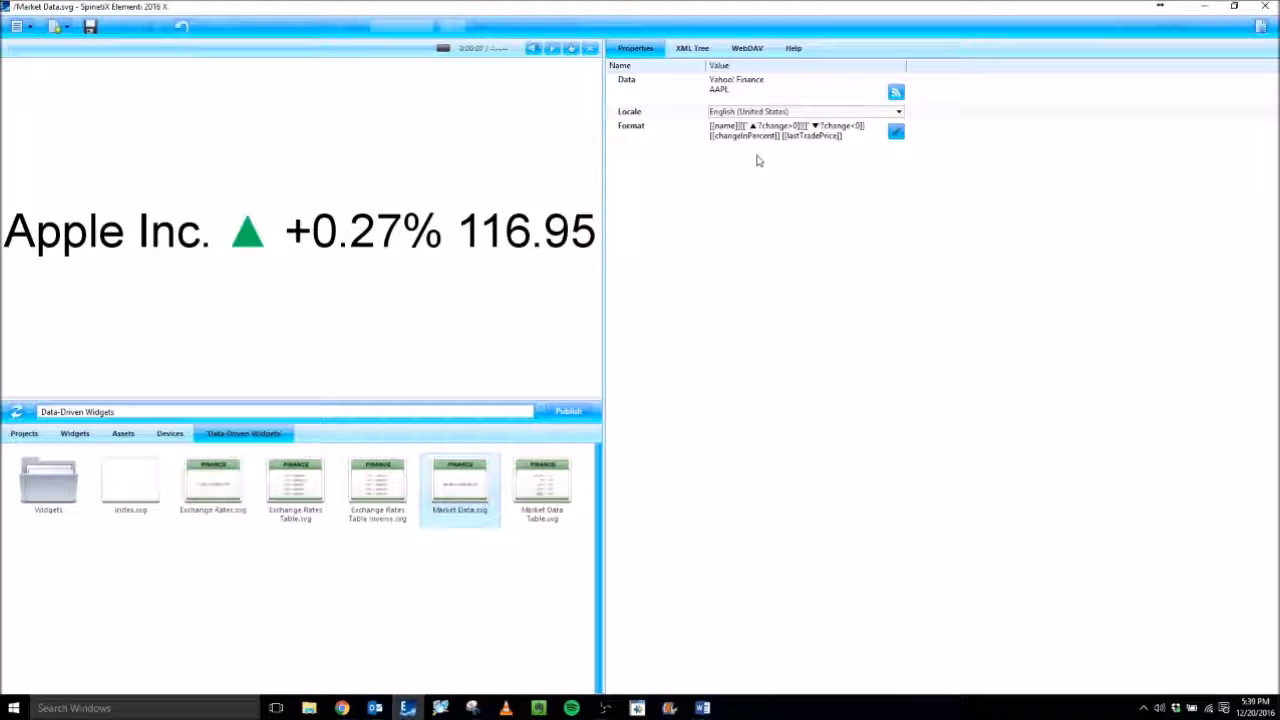
pyautogui.doubleClick(730, 95)
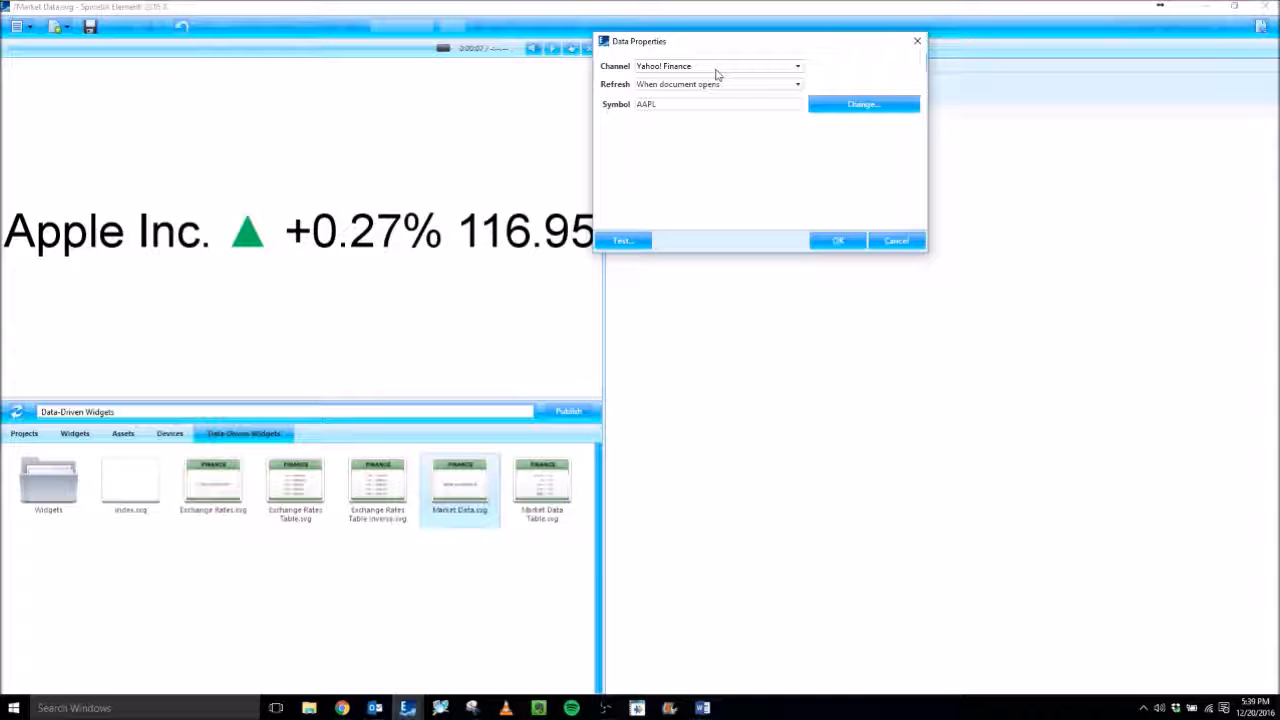
pyautogui.click(797, 84)
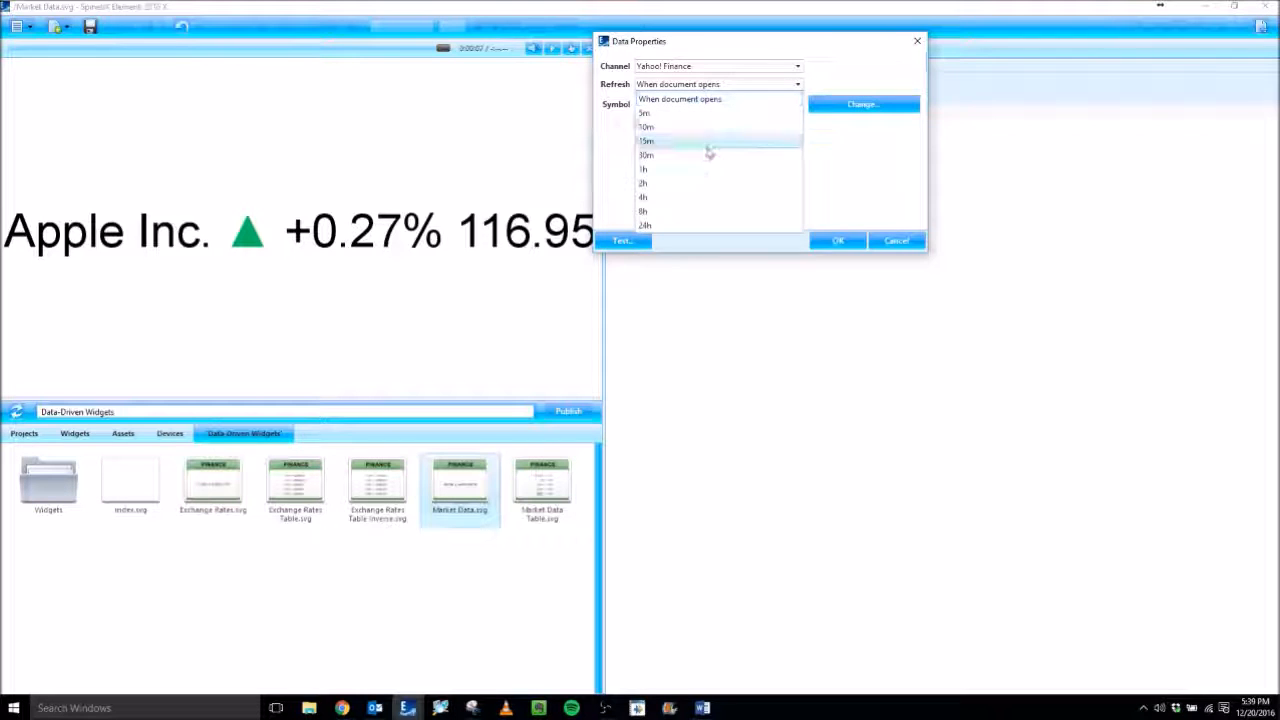
pyautogui.click(699, 150)
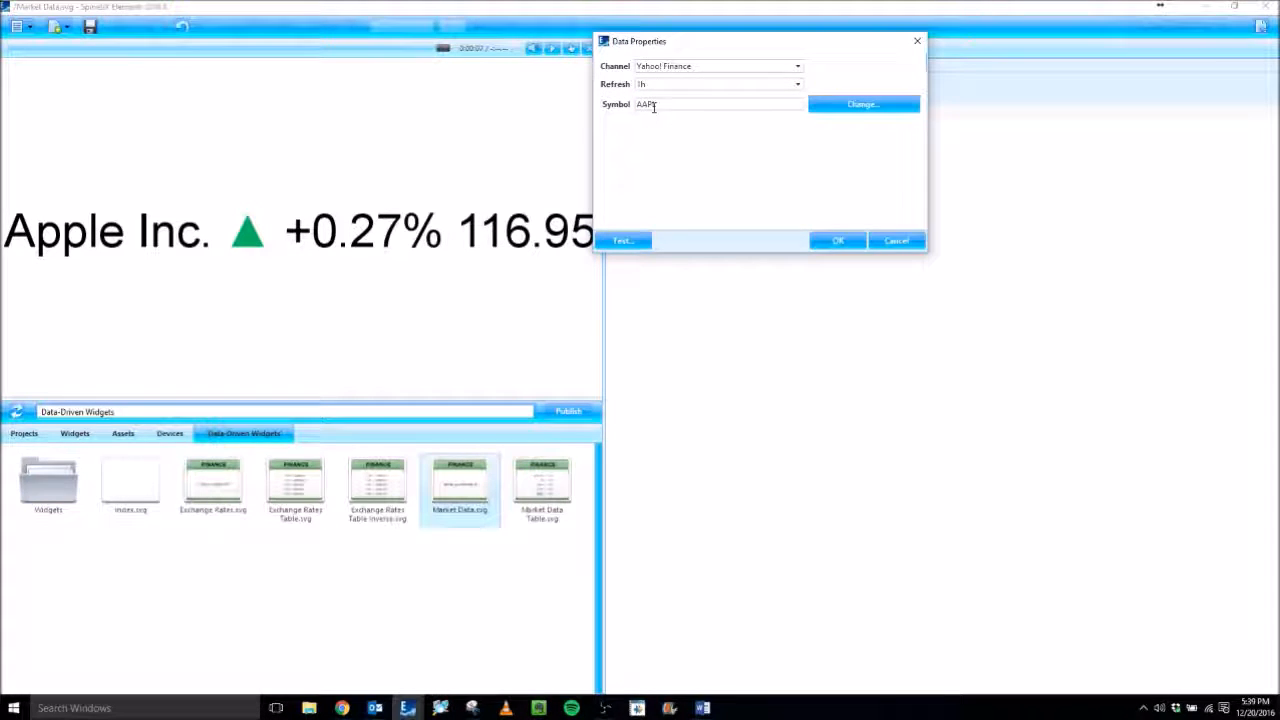
# - Search the stock symbols for "Dow Jones", choose DIA (SPDR Dow Jones Industrial Average ETF) as the Market Data symbol and apply the data properties
pyautogui.click(835, 112)
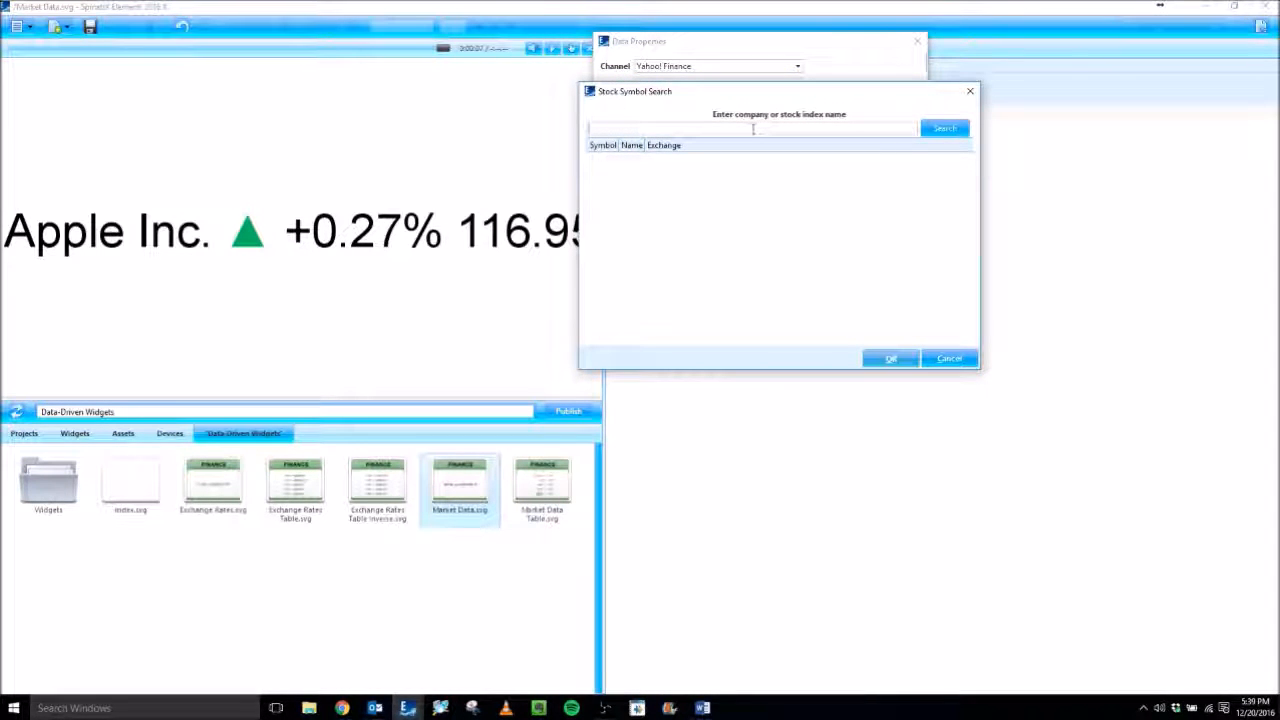
pyautogui.write('Dow Jones')
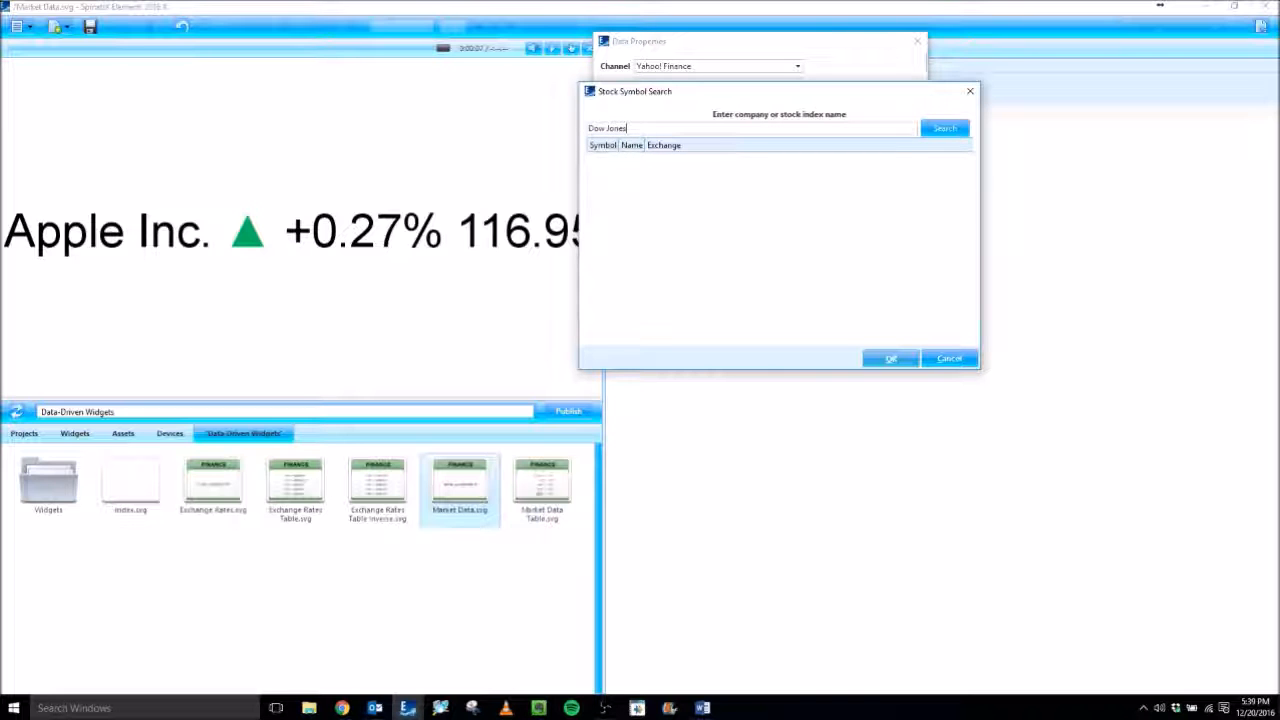
pyautogui.click(945, 128)
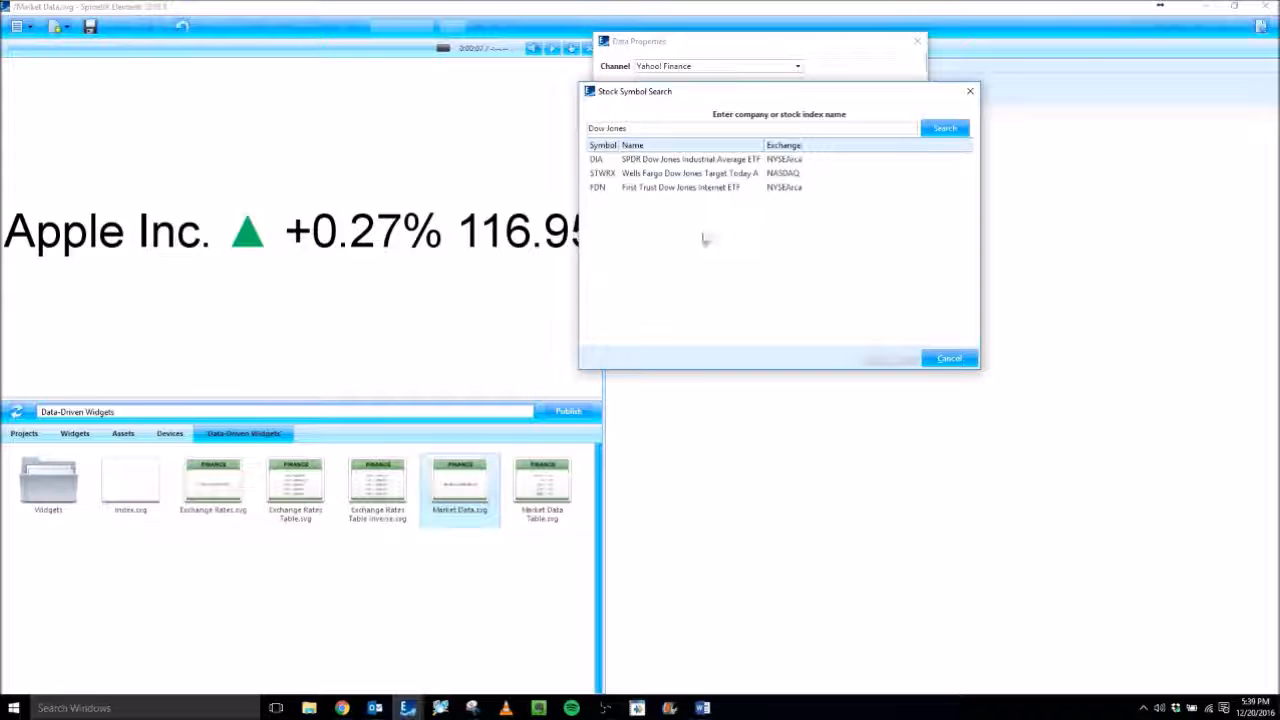
pyautogui.click(651, 161)
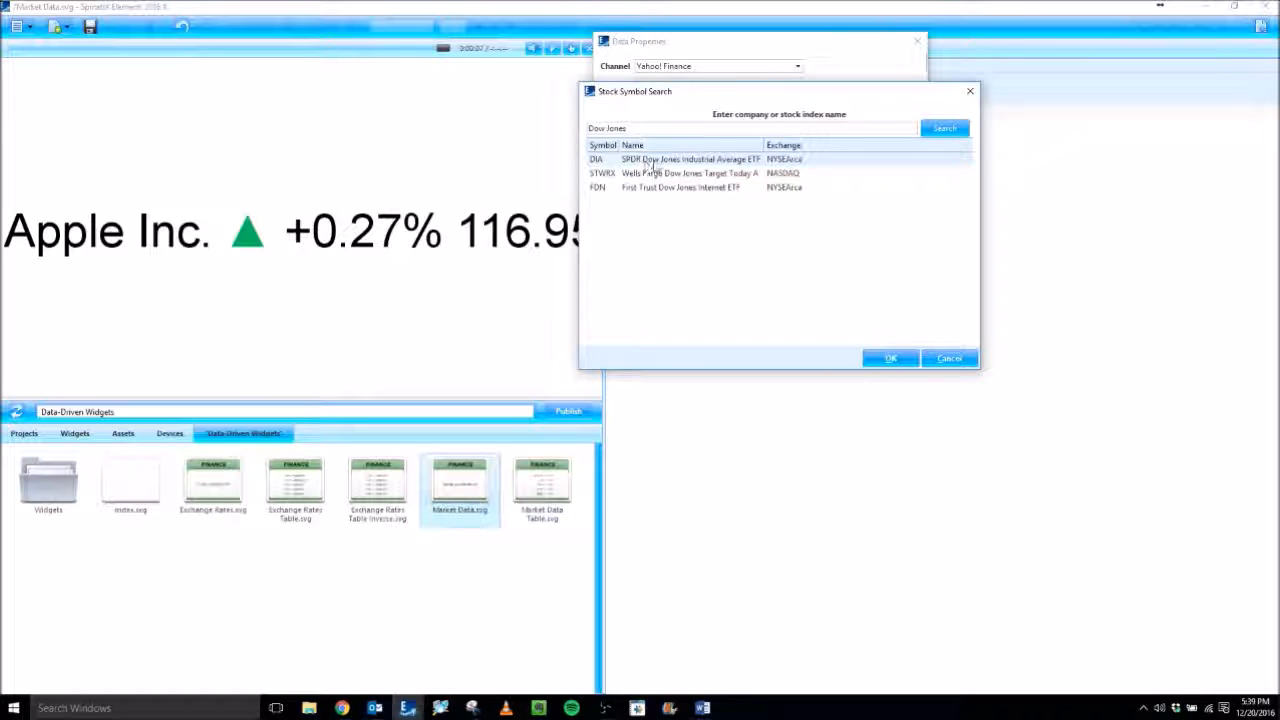
pyautogui.click(890, 358)
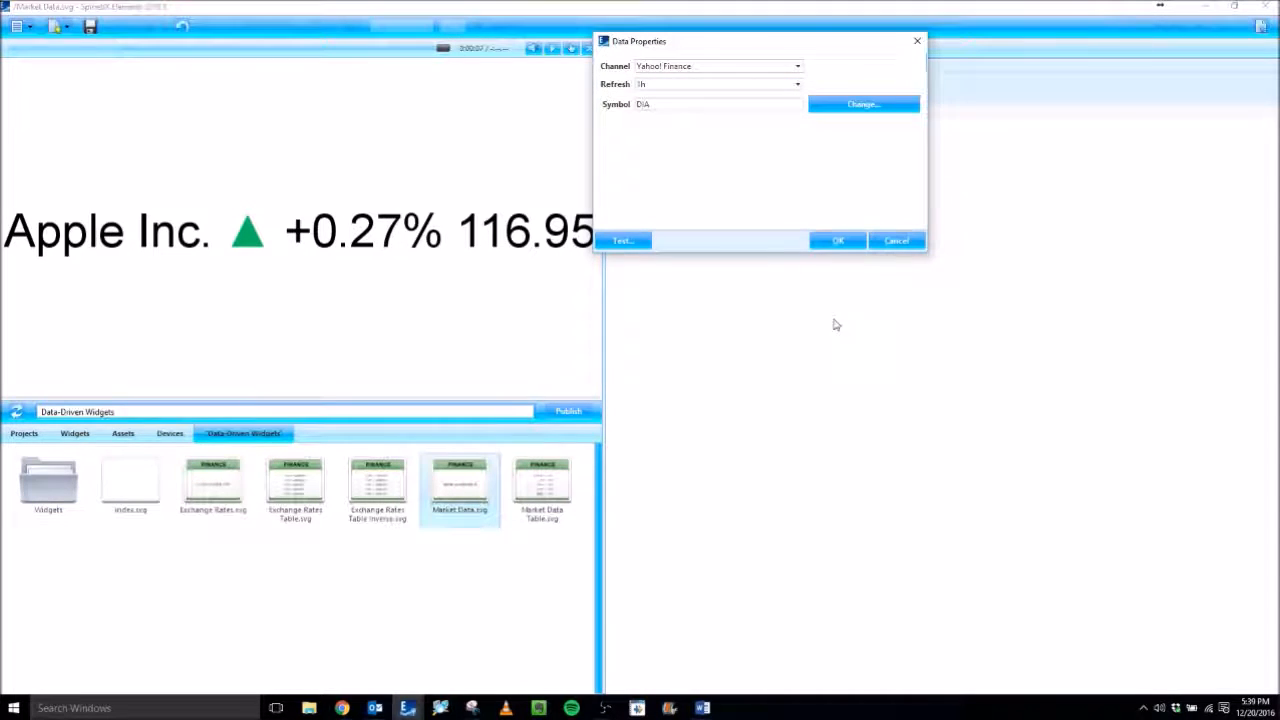
pyautogui.click(822, 246)
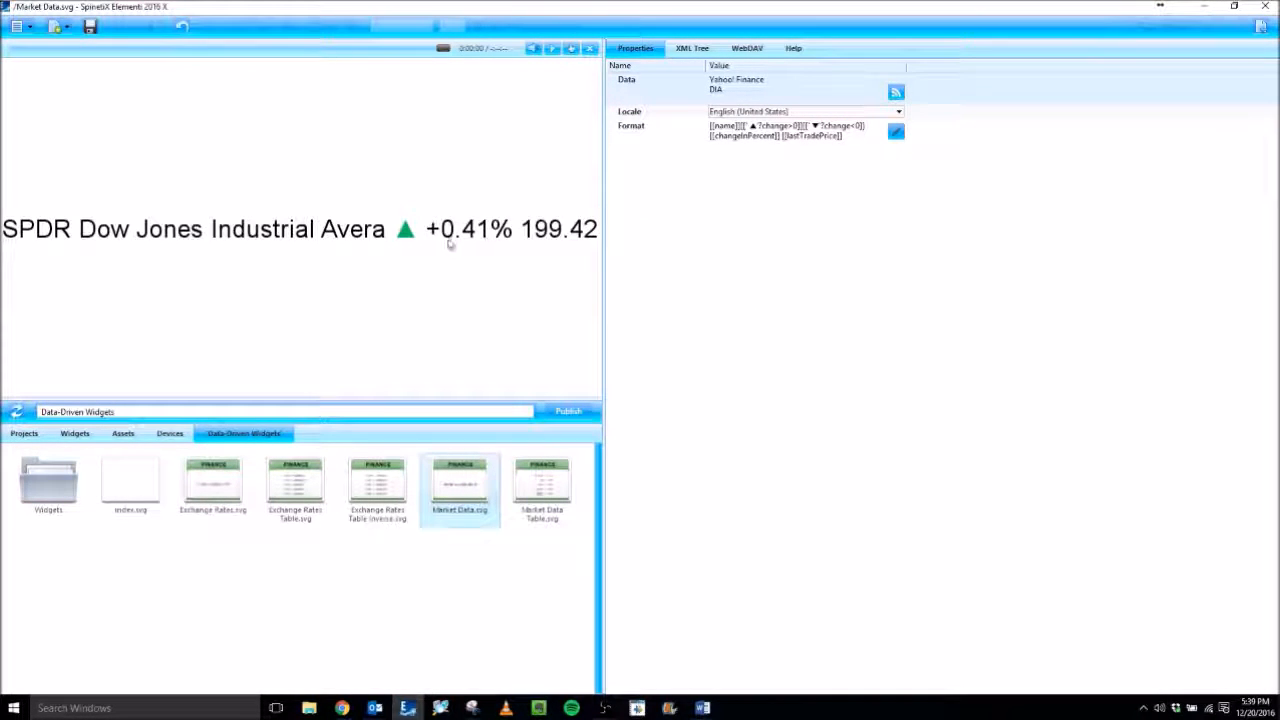
pyautogui.click(689, 251)
pyautogui.click(480, 649)
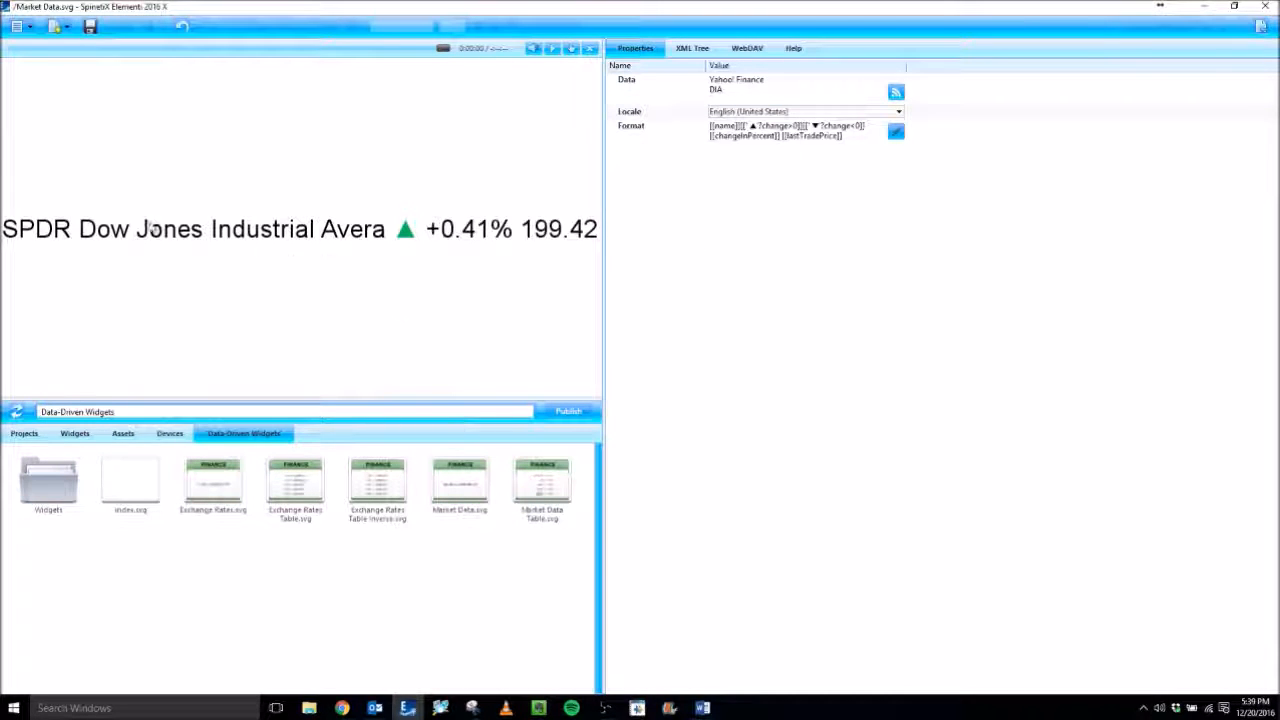
# - Return to index.svg and delete the Market Data layer
pyautogui.click(1262, 32)
pyautogui.rightClick(715, 90)
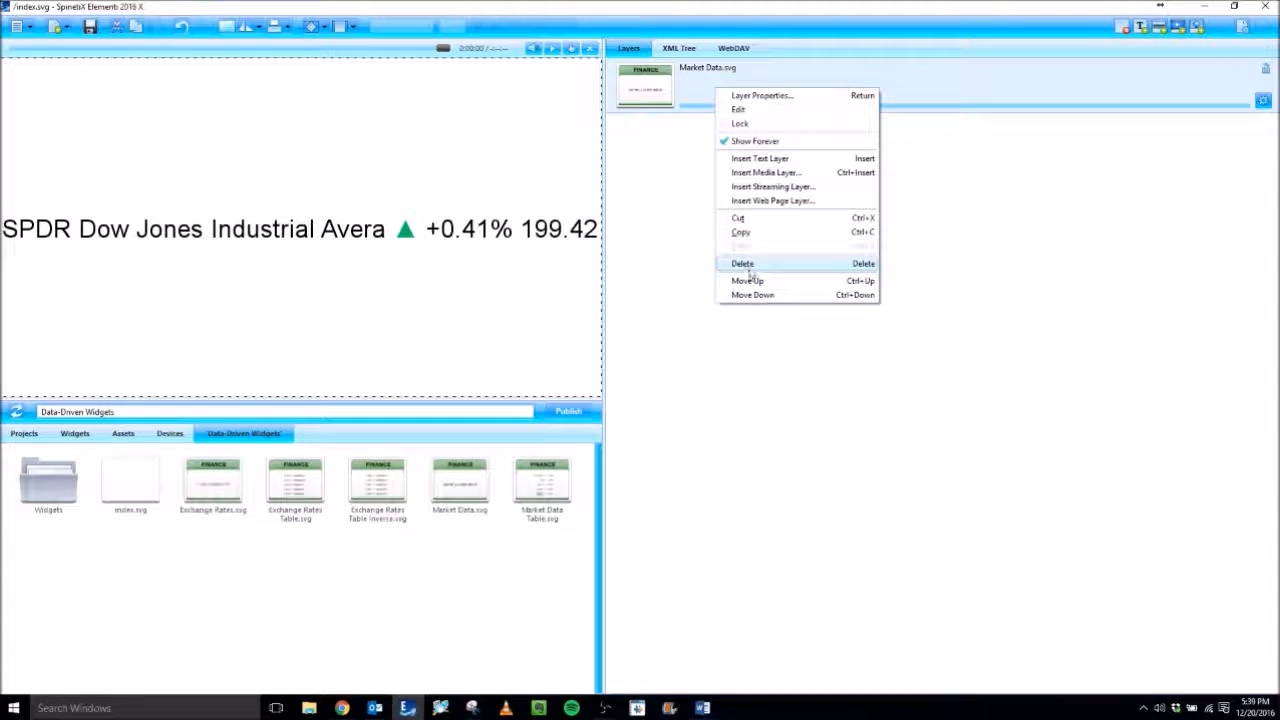
pyautogui.click(750, 265)
# - Add Market Data Table.svg as a layer of index.svg and fit it to the screen
pyautogui.moveTo(545, 490); pyautogui.dragTo(838, 224)
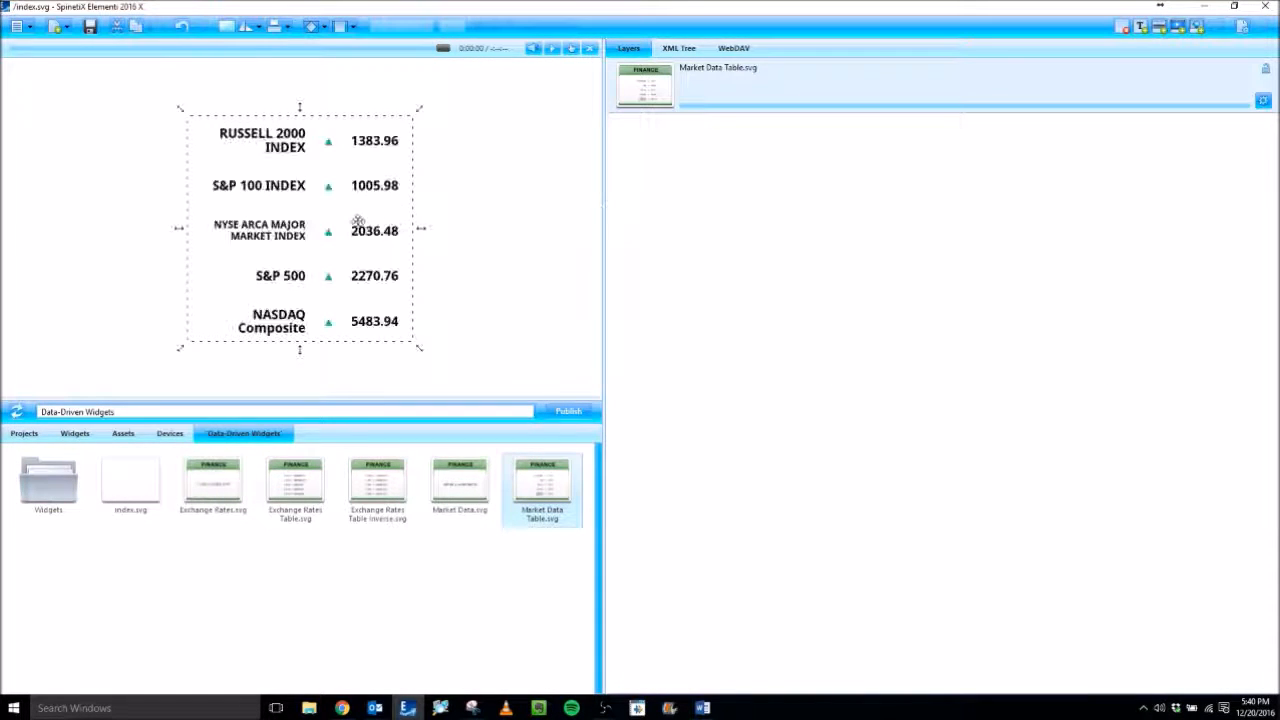
pyautogui.rightClick(346, 238)
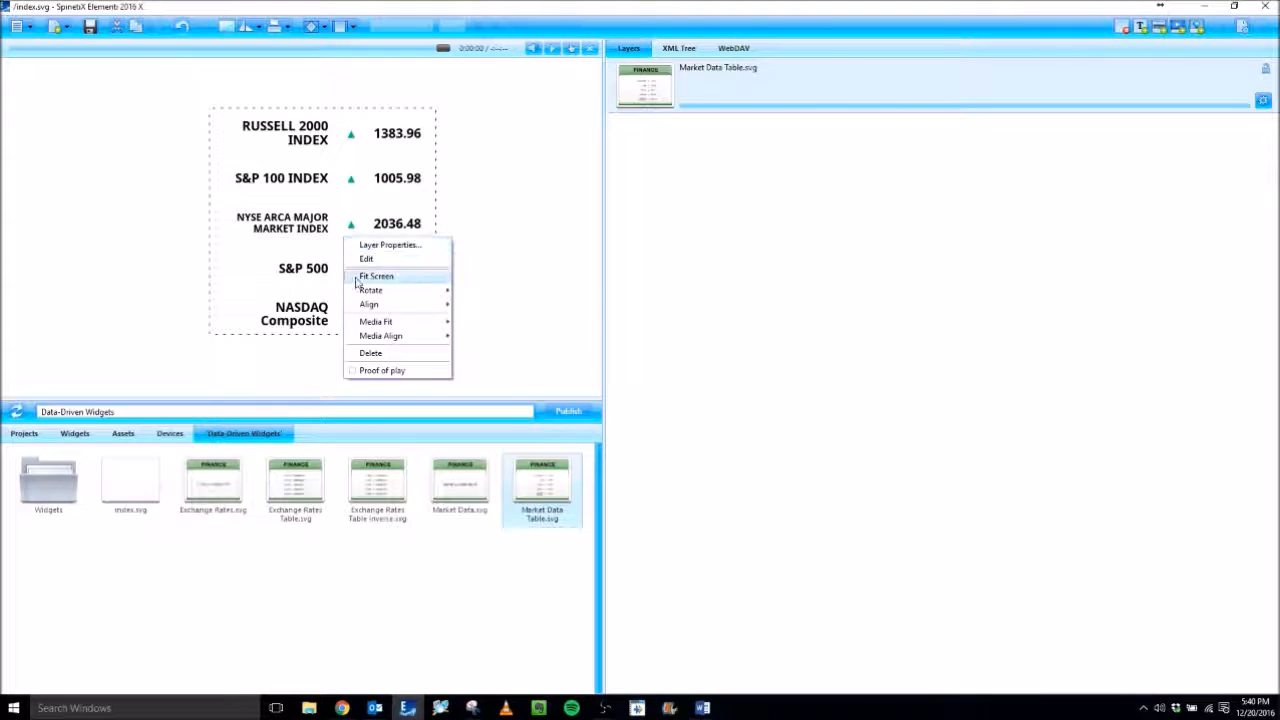
pyautogui.click(358, 277)
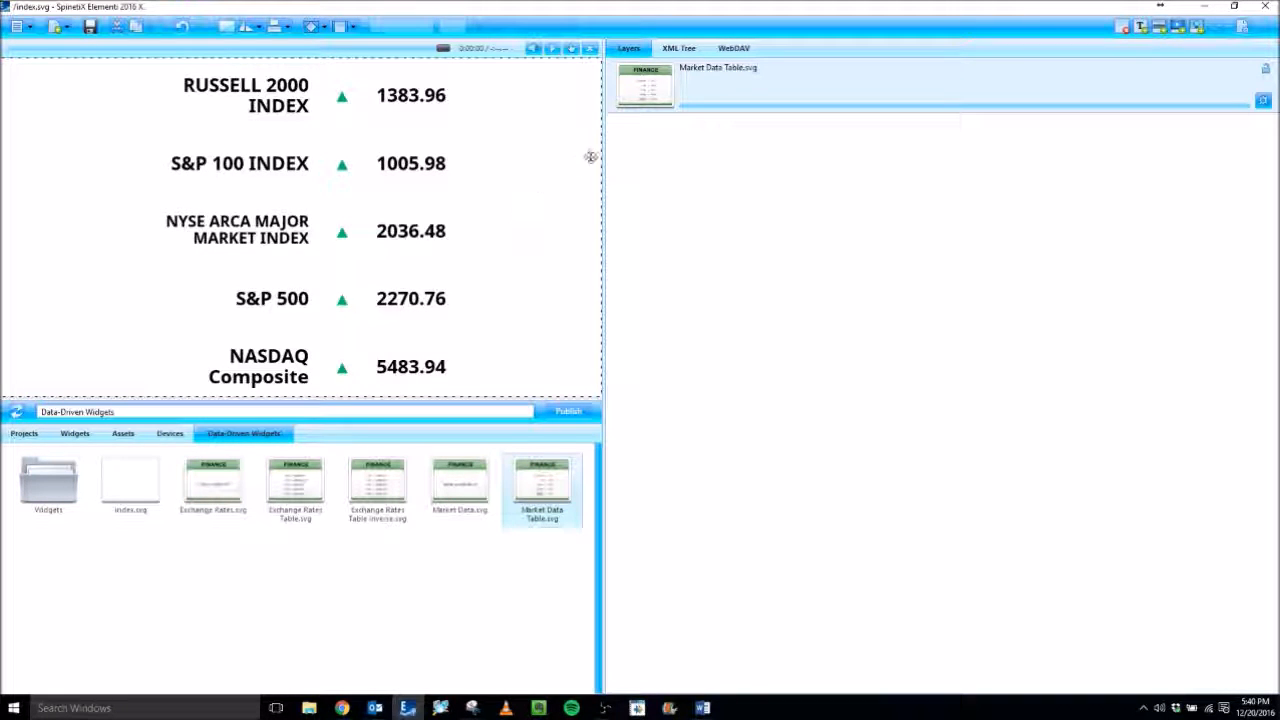
# - Open the Market Data Table layer and review the stock symbols in its Yahoo! Finance data source, including the additional symbol slots
pyautogui.doubleClick(661, 96)
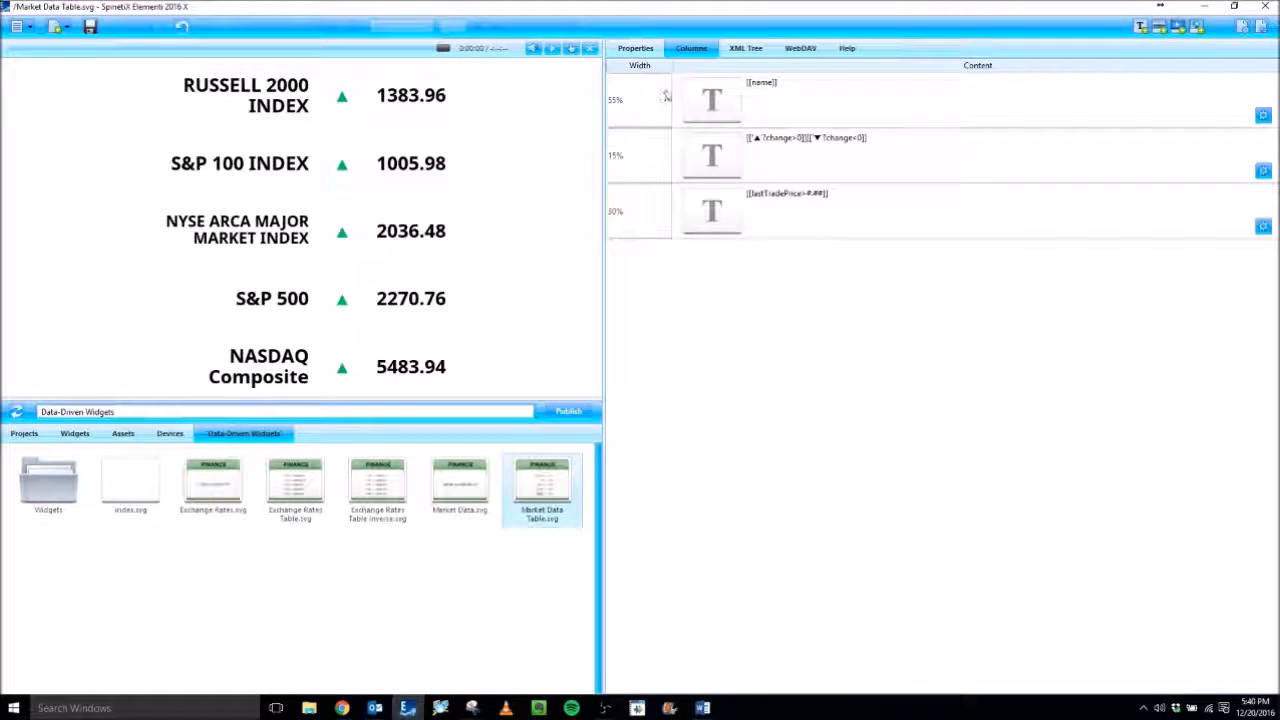
pyautogui.click(643, 52)
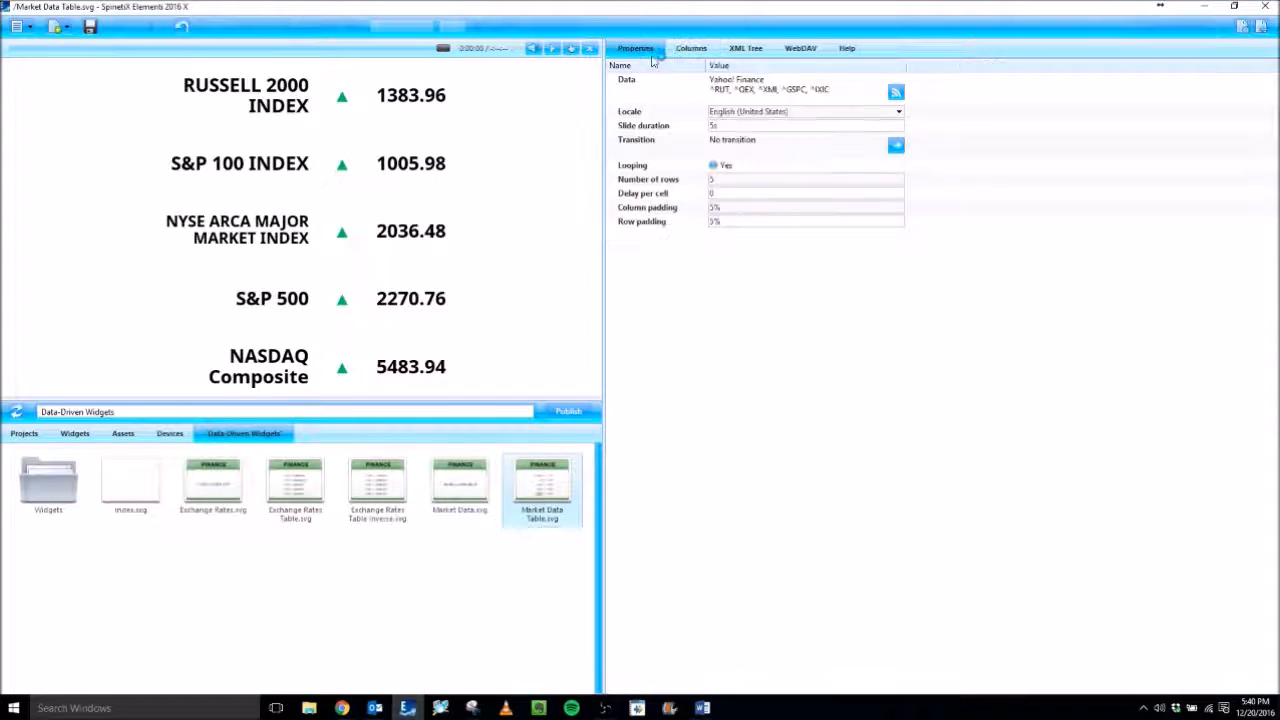
pyautogui.click(772, 89)
pyautogui.moveTo(730, 20); pyautogui.dragTo(761, 50)
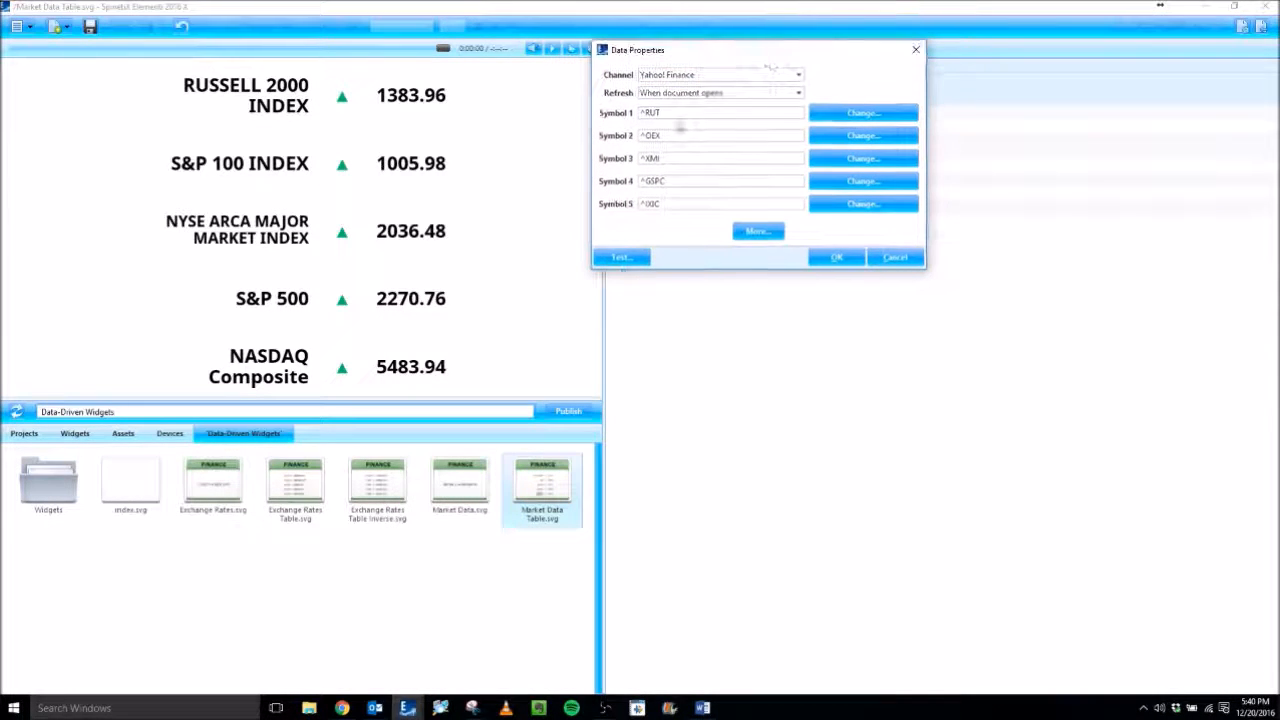
pyautogui.click(763, 236)
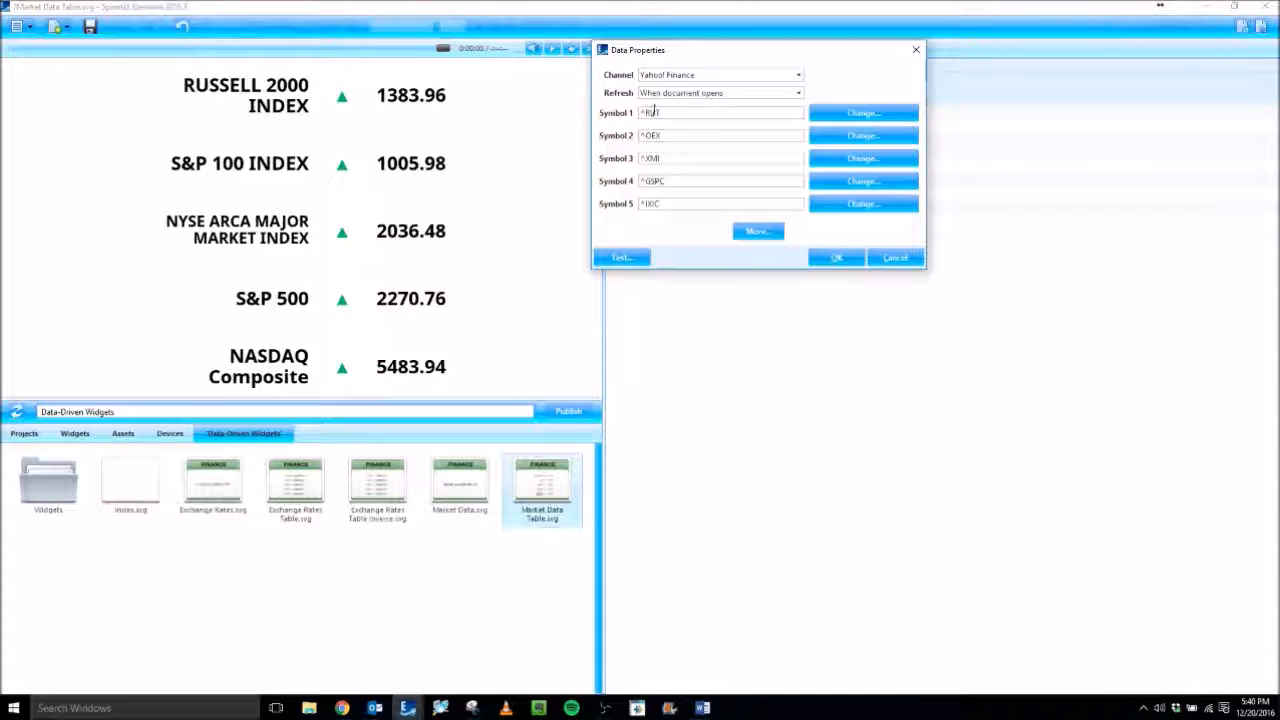
pyautogui.click(837, 259)
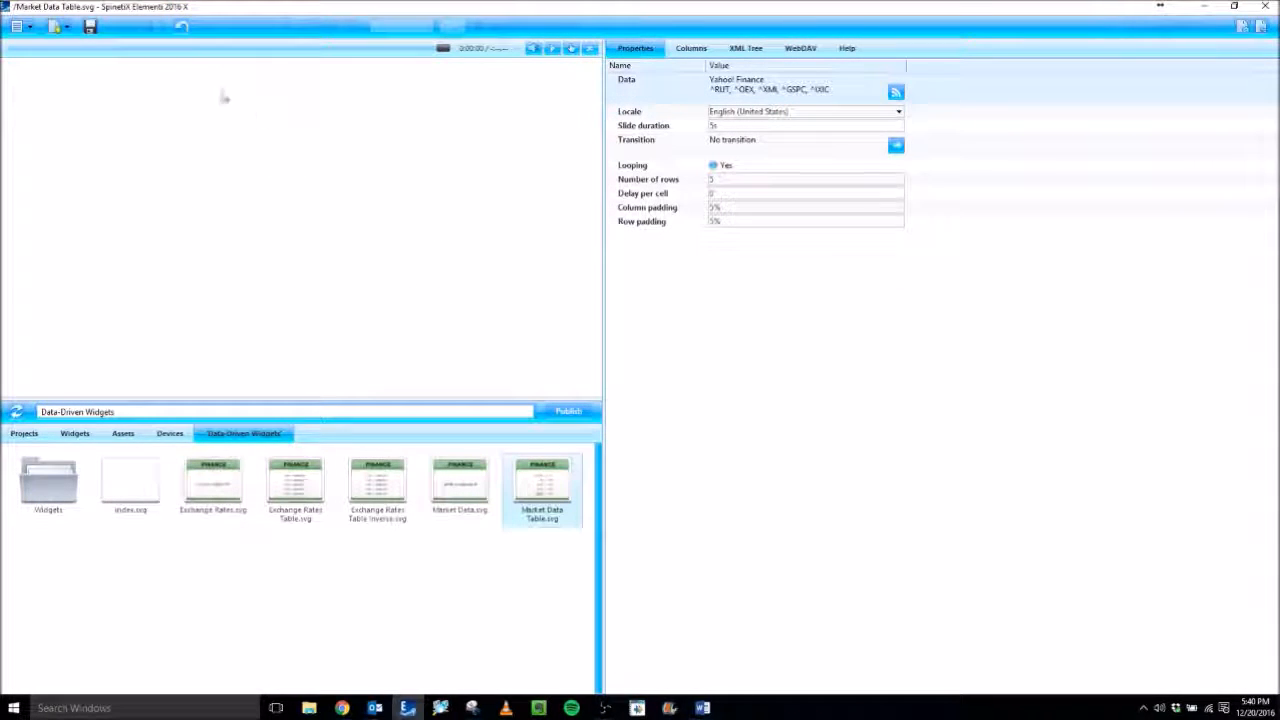